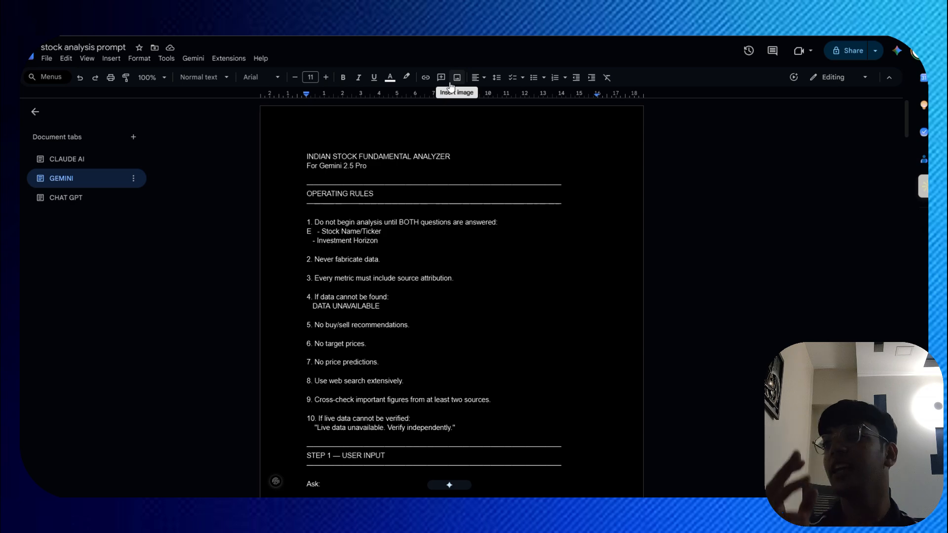
# Step: Delete the stray letter E before "Stock Name/Ticker" and select the entire Gemini prompt text
pyautogui.press('BackSpace')
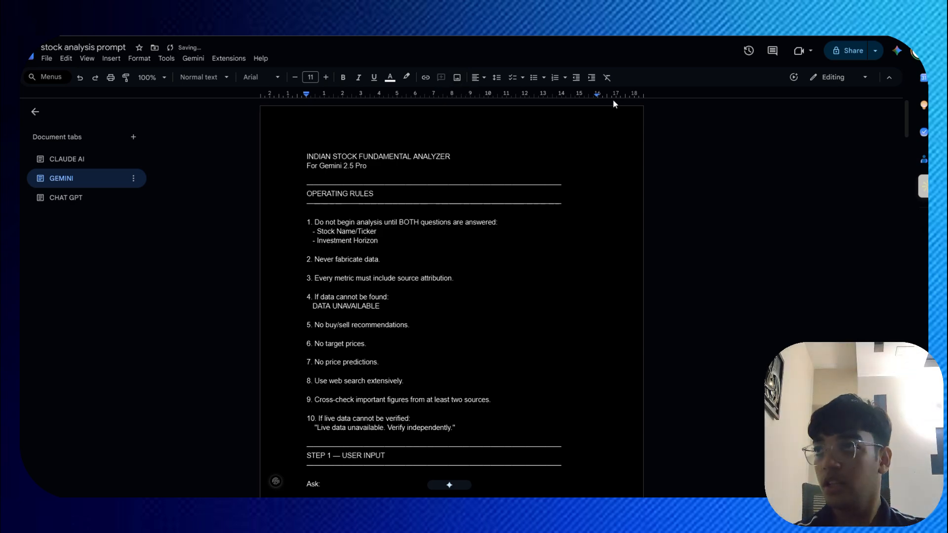
pyautogui.doubleClick(441, 335)
pyautogui.hotkey('ctrl', 'a')
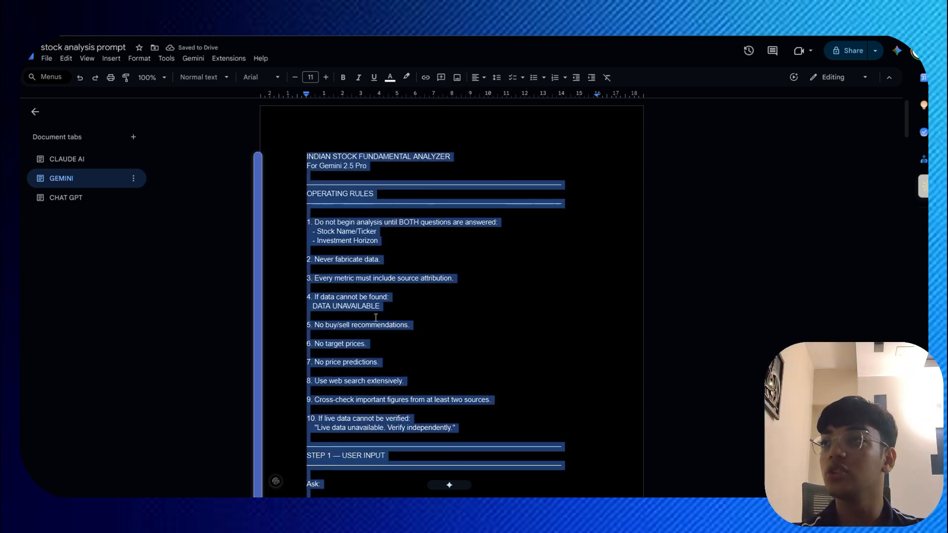
pyautogui.click(377, 318)
pyautogui.moveTo(414, 280); pyautogui.dragTo(418, 290)
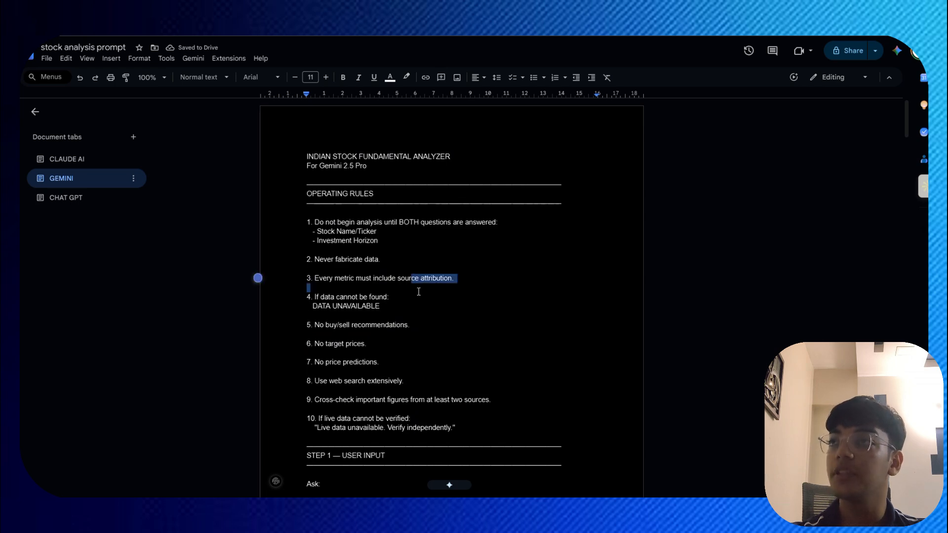
pyautogui.hotkey('ctrl', 'a')
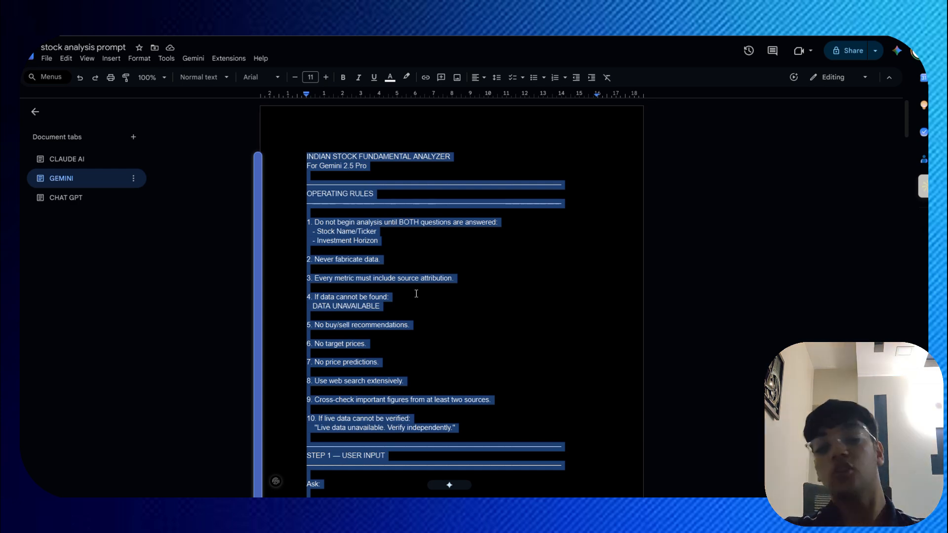
# Step: Switch to the Claude chat and review the reply giving the stock "nuvama wealth" and the 3-year horizon
pyautogui.hotkey('alt', 'Tab')
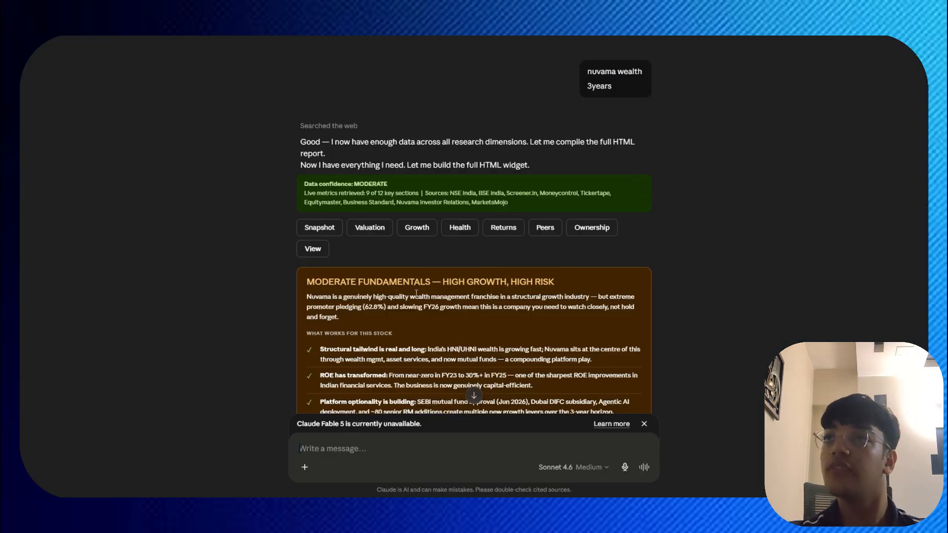
pyautogui.scroll(3, 416, 293)
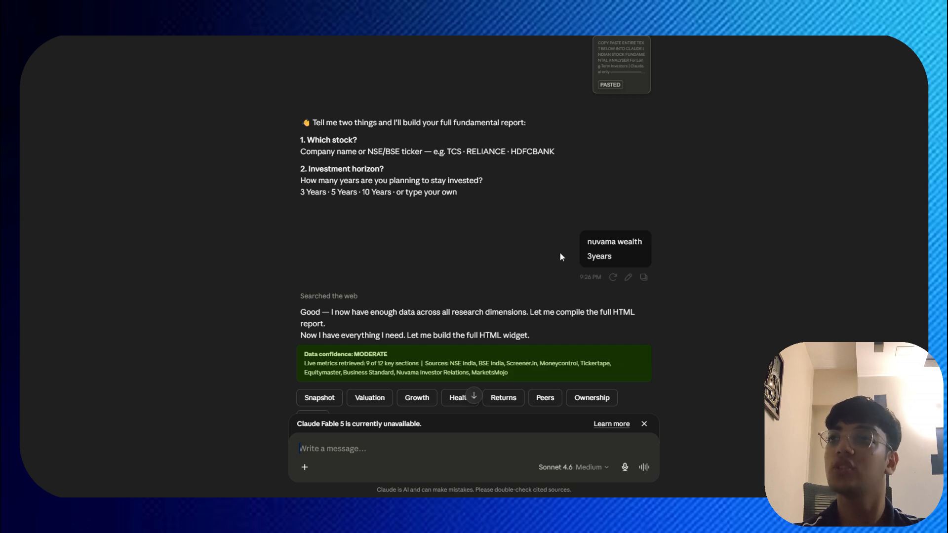
pyautogui.moveTo(563, 254); pyautogui.dragTo(650, 247)
pyautogui.moveTo(593, 257); pyautogui.dragTo(614, 259)
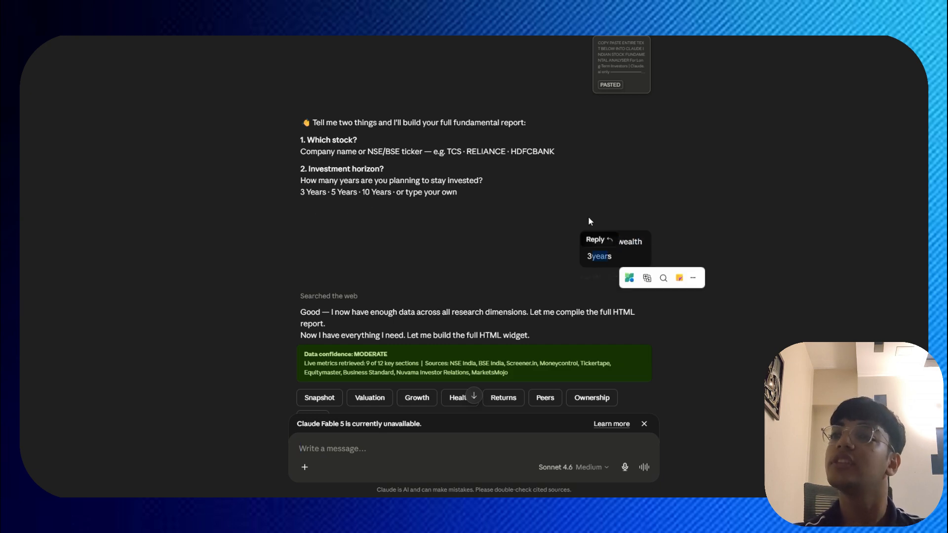
pyautogui.click(587, 218)
# Step: Read through Claude's Nuvama report, covering its strengths, points to watch, opportunities and risks
pyautogui.scroll(-5, 448, 252)
pyautogui.scroll(-5, 449, 253)
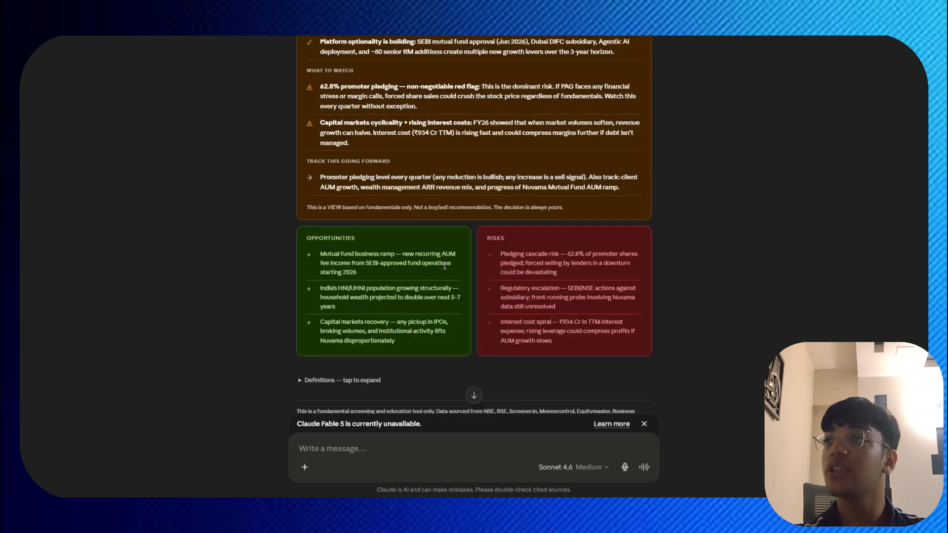
pyautogui.scroll(-7, 445, 266)
pyautogui.scroll(14, 440, 279)
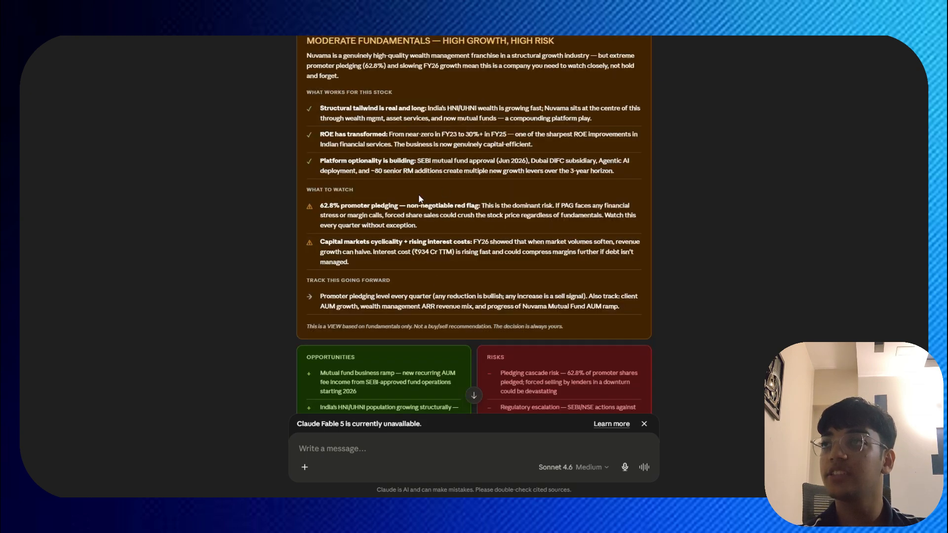
# Step: Return to the stock analysis prompt document and look through its Claude AI, Gemini and ChatGPT prompt versions
pyautogui.click(641, 138)
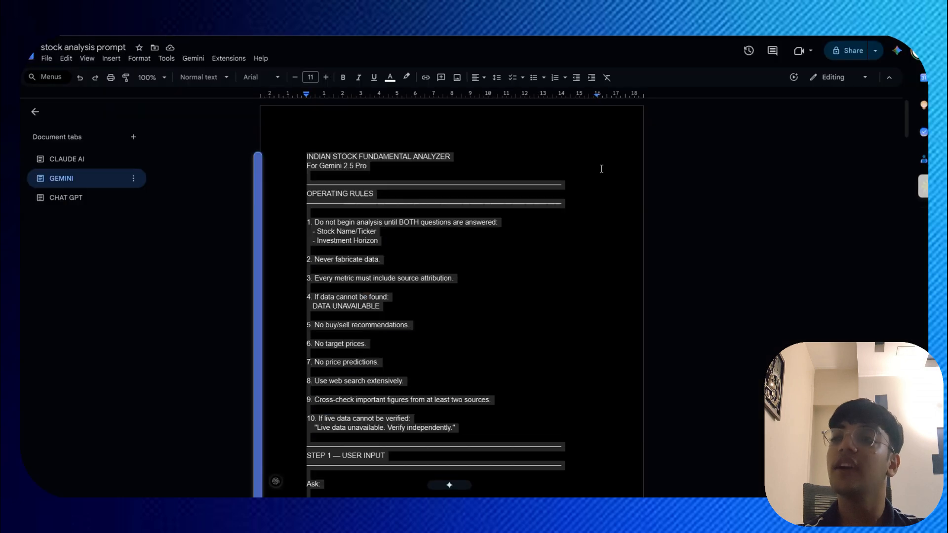
pyautogui.hotkey('ctrl', 'a')
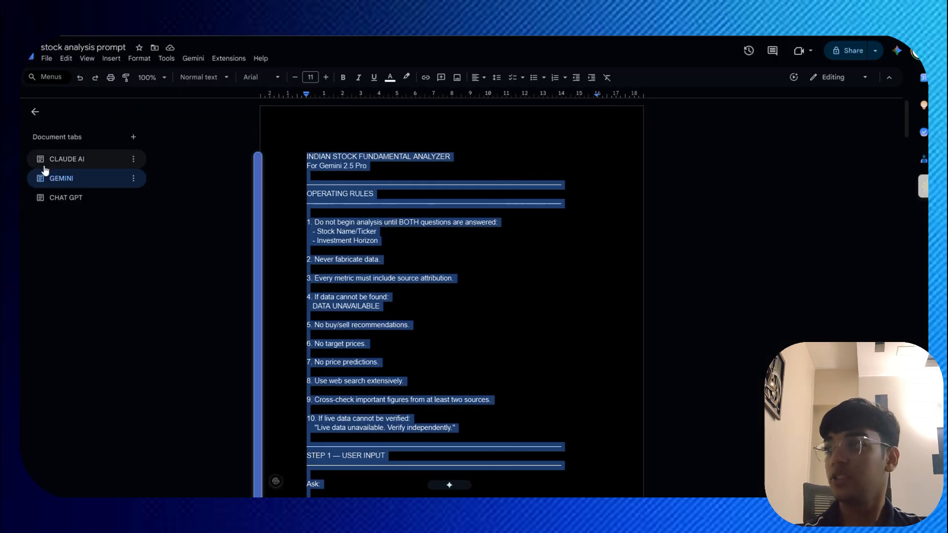
pyautogui.click(59, 161)
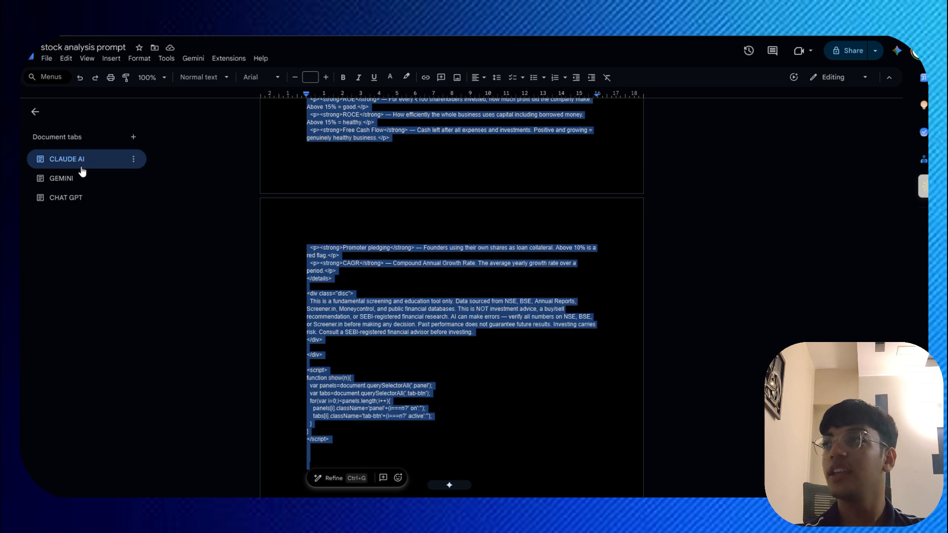
pyautogui.click(83, 179)
pyautogui.click(84, 197)
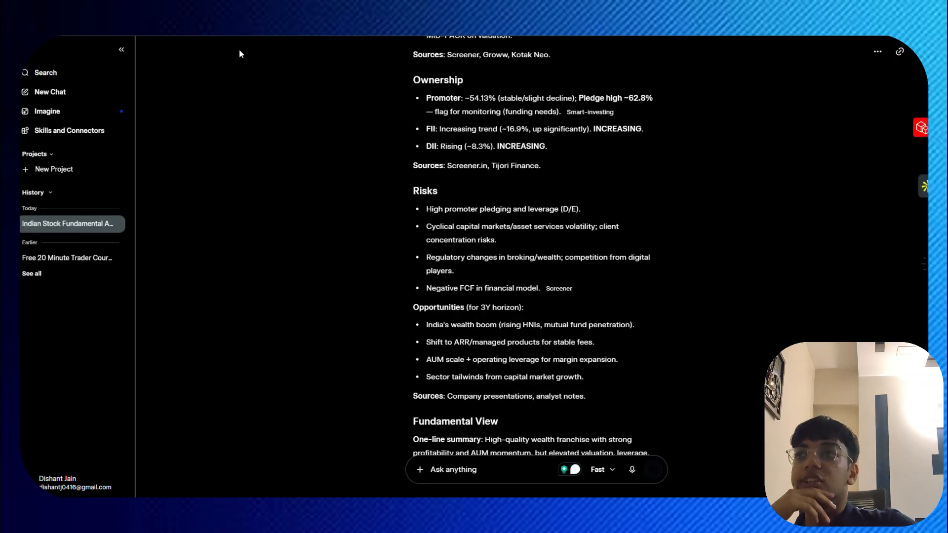
# Step: Switch to the ChatGPT analysis of Nuvama and go back to the executive summary in Part 1, Business Understanding
pyautogui.scroll(20, 316, 208)
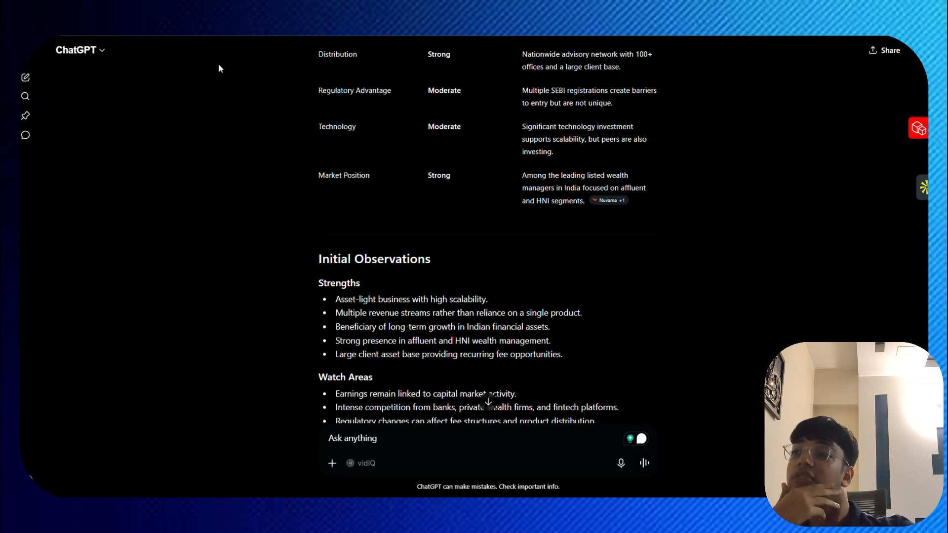
pyautogui.scroll(12, 289, 220)
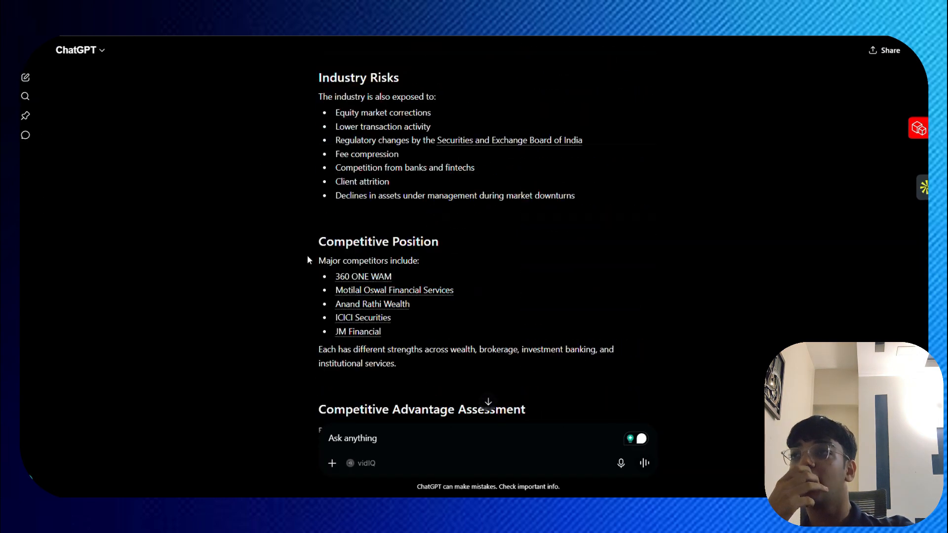
pyautogui.scroll(20, 307, 257)
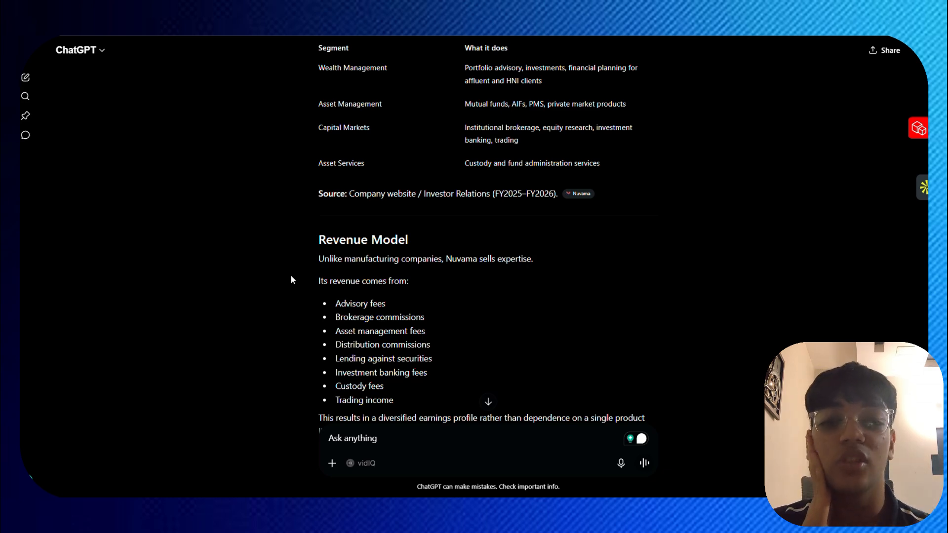
pyautogui.scroll(4, 292, 280)
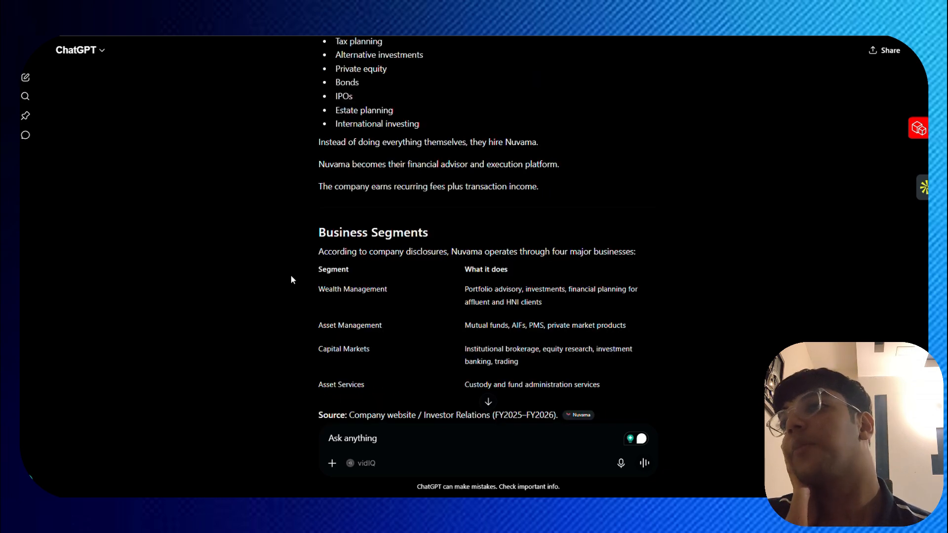
pyautogui.scroll(1, 292, 280)
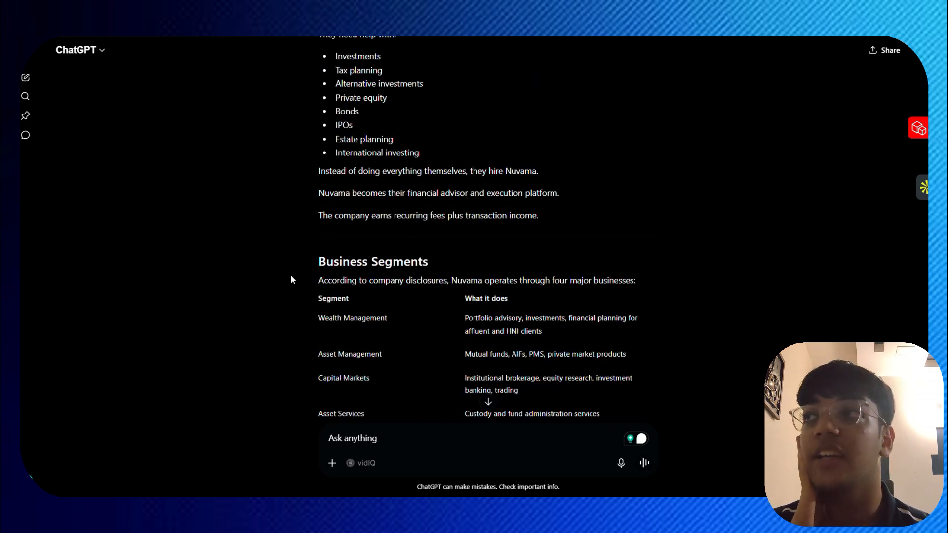
pyautogui.scroll(6, 291, 280)
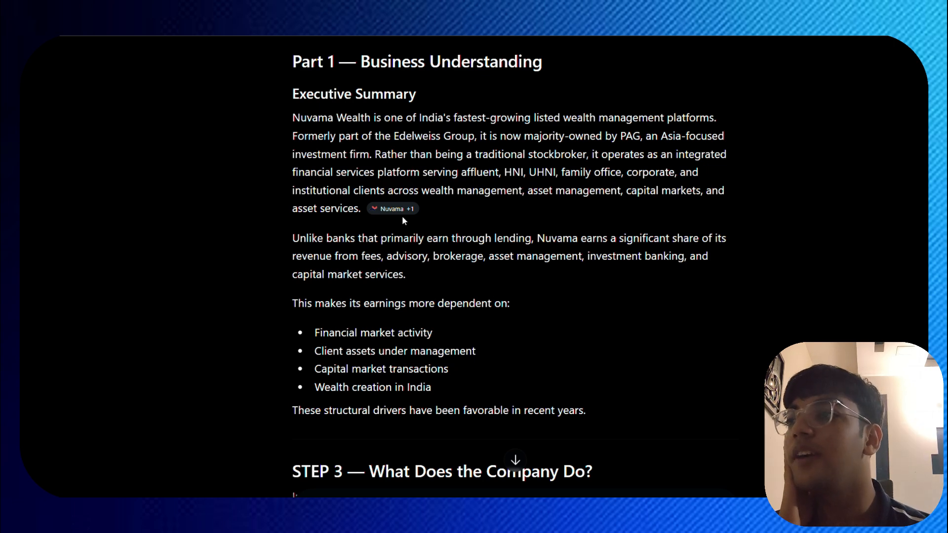
# Step: Read ChatGPT's sections on what the company does, its business segments, revenue model and client base
pyautogui.scroll(-5, 402, 215)
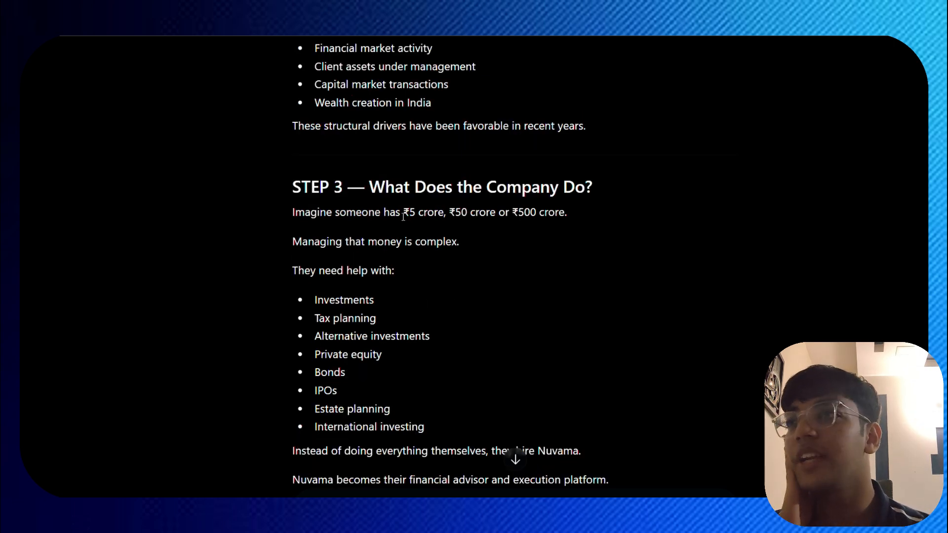
pyautogui.scroll(-3, 403, 217)
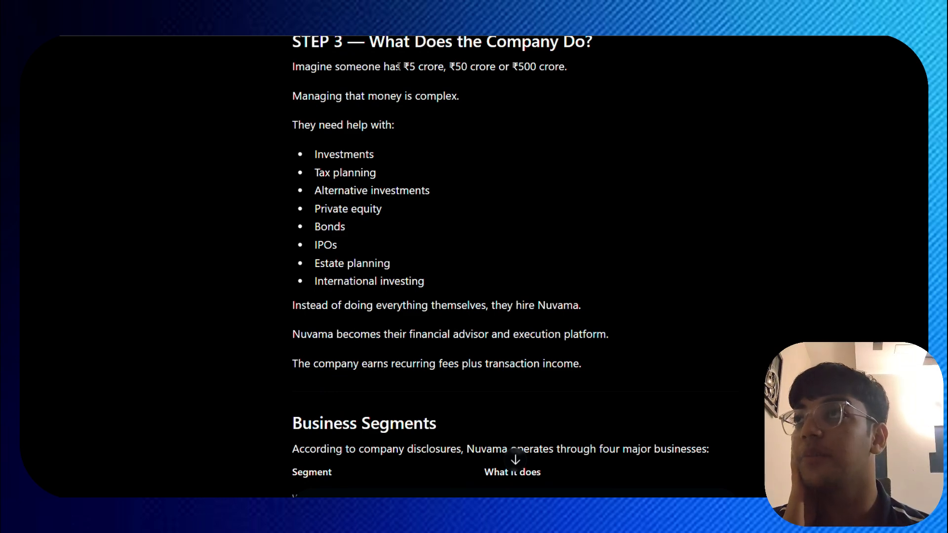
pyautogui.scroll(-6, 398, 131)
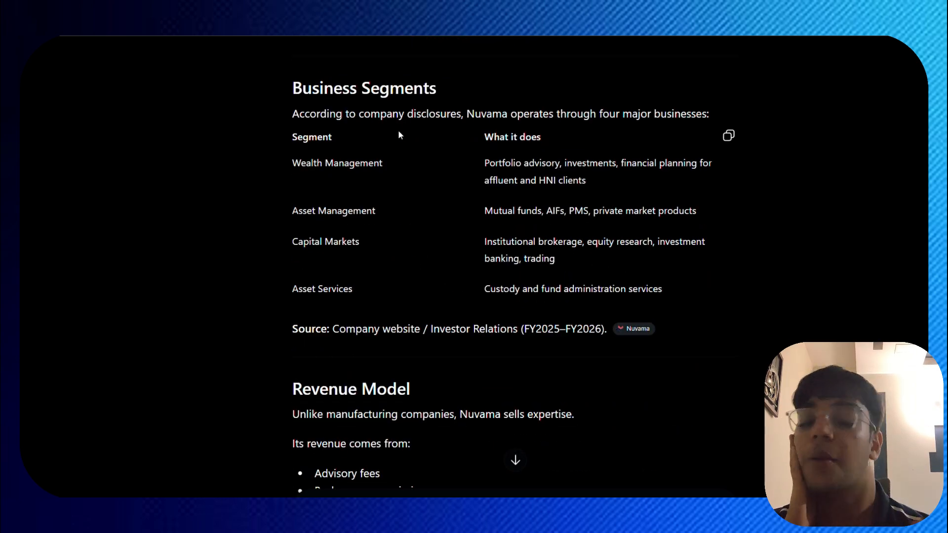
pyautogui.scroll(-3, 398, 131)
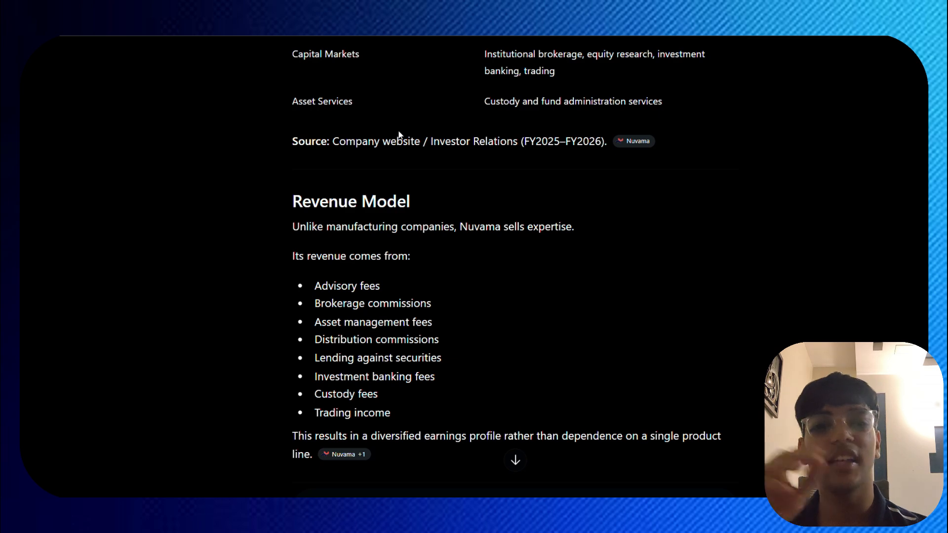
pyautogui.scroll(-4, 399, 134)
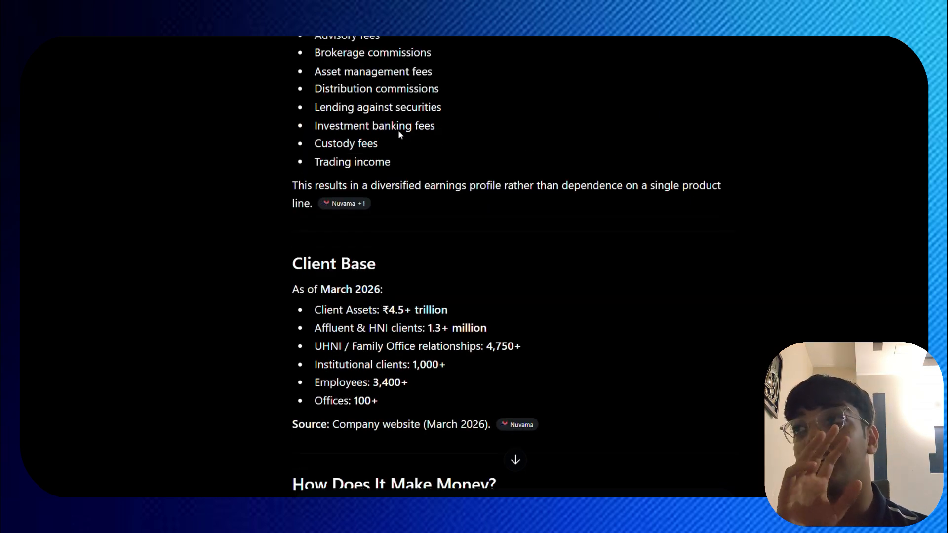
pyautogui.scroll(-2, 399, 131)
pyautogui.scroll(-1, 400, 134)
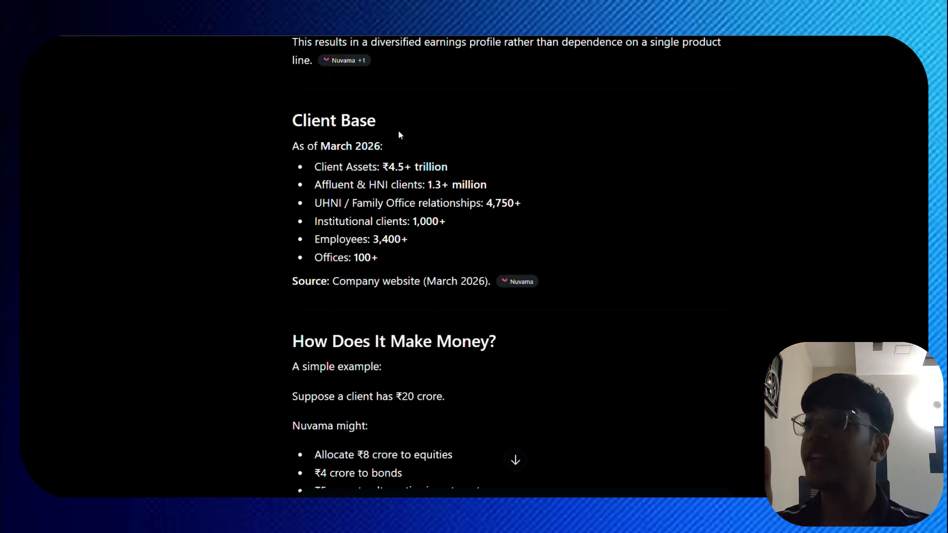
# Step: Examine the industry drivers and risks, competitive position and competitive advantage assessment in the ChatGPT analysis
pyautogui.scroll(-4, 399, 133)
pyautogui.scroll(-10, 399, 132)
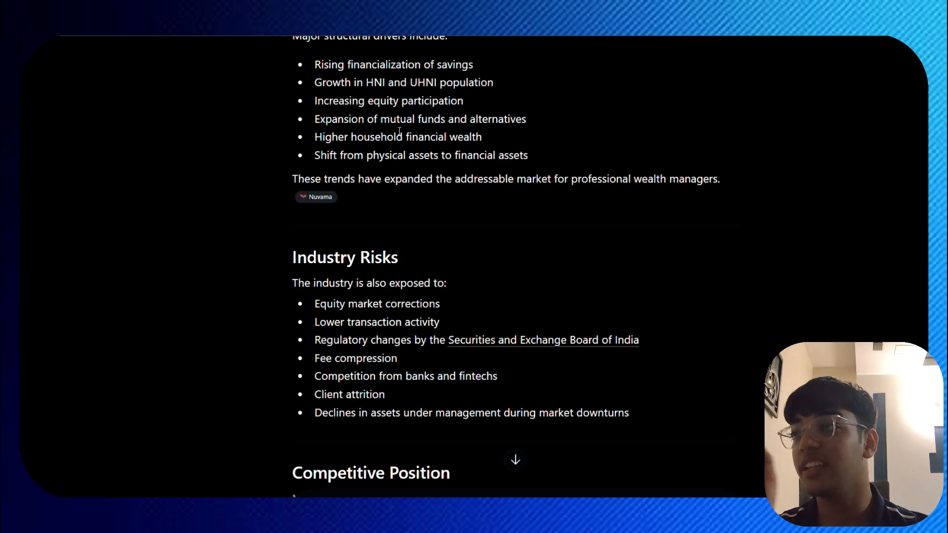
pyautogui.scroll(-8, 399, 133)
pyautogui.scroll(-1, 399, 132)
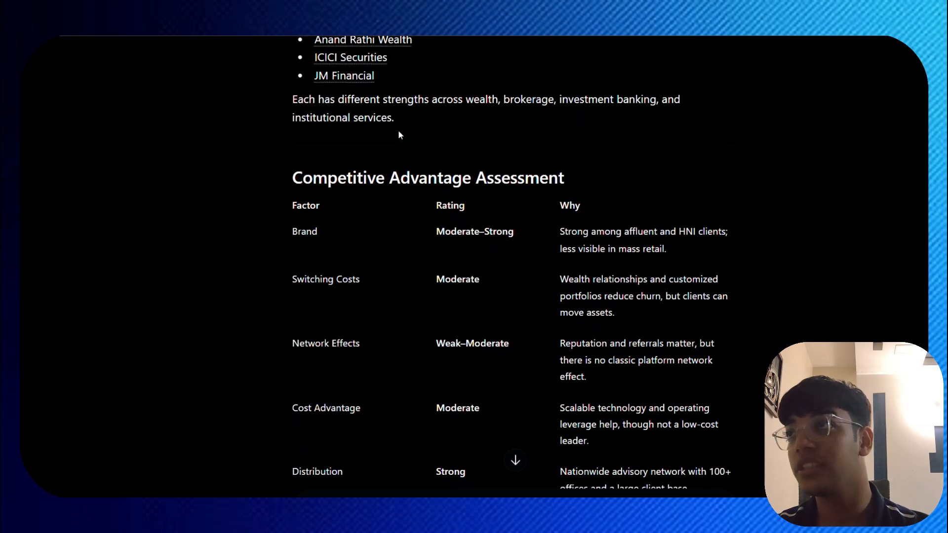
pyautogui.scroll(1, 399, 131)
pyautogui.scroll(-15, 399, 131)
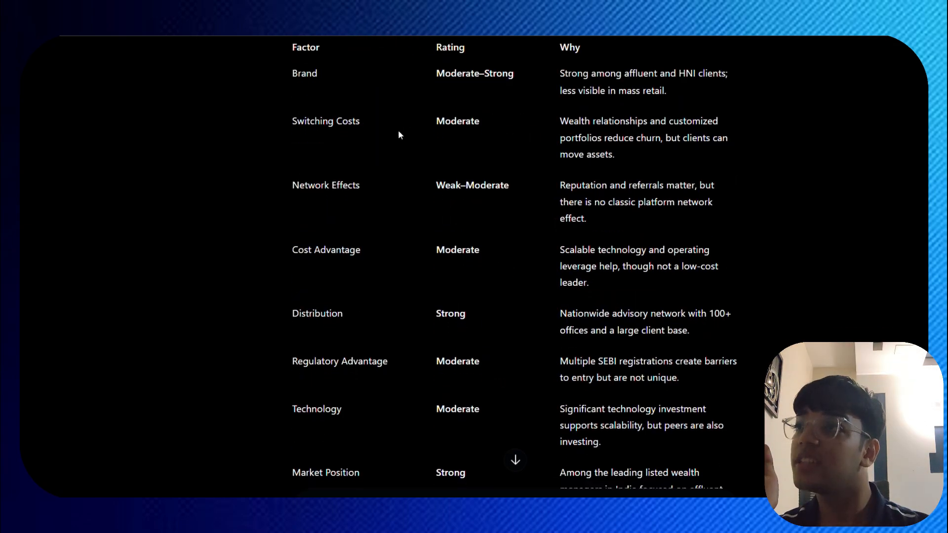
pyautogui.scroll(5, 399, 132)
pyautogui.scroll(5, 399, 133)
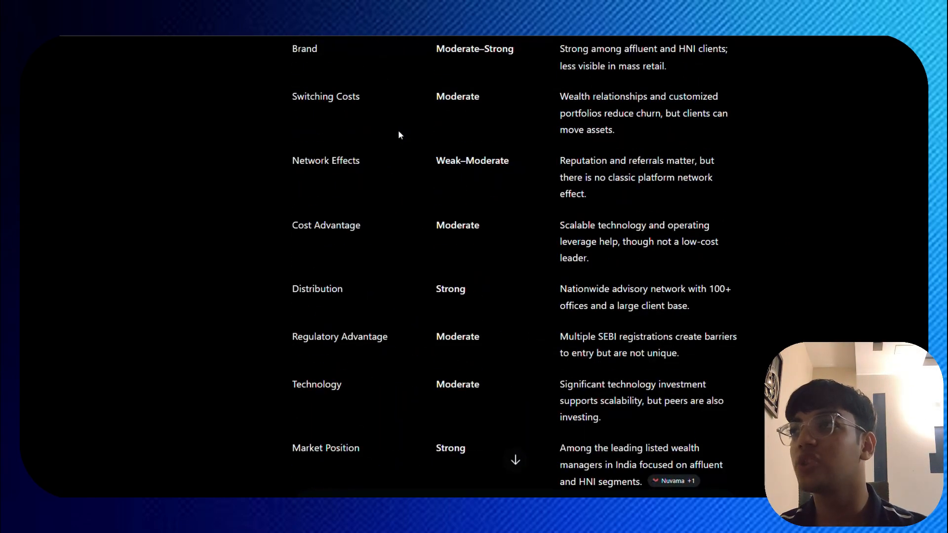
pyautogui.scroll(-12, 399, 133)
pyautogui.scroll(-2, 399, 134)
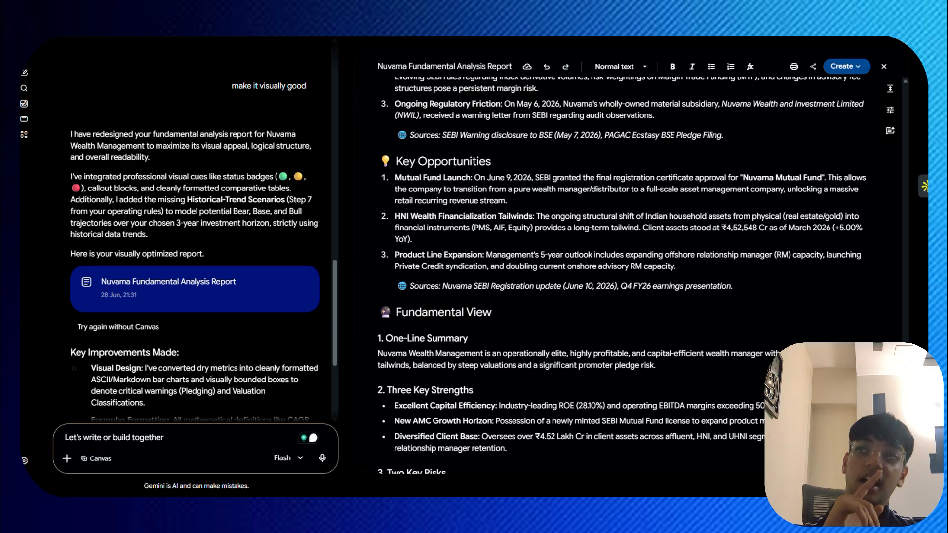
# Step: Review Gemini's Nuvama Fundamental Analysis Report, including promoter pledge, peer comparison, return quality and financial health
pyautogui.scroll(-3, 208, 205)
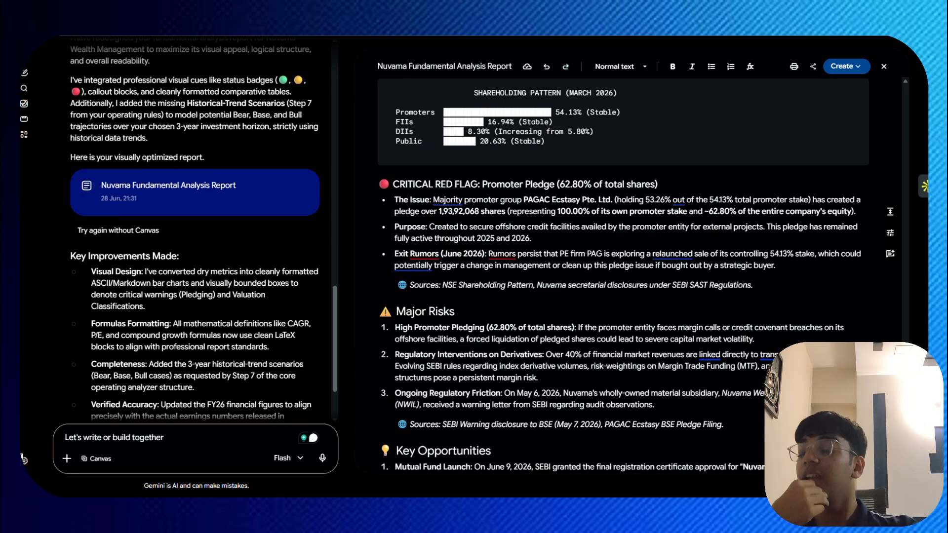
pyautogui.click(70, 462)
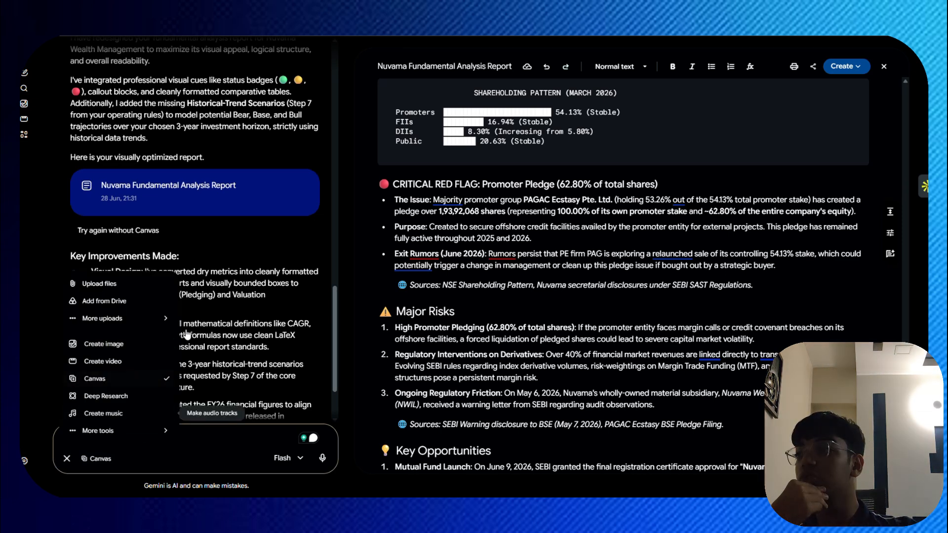
pyautogui.click(245, 245)
pyautogui.scroll(20, 687, 222)
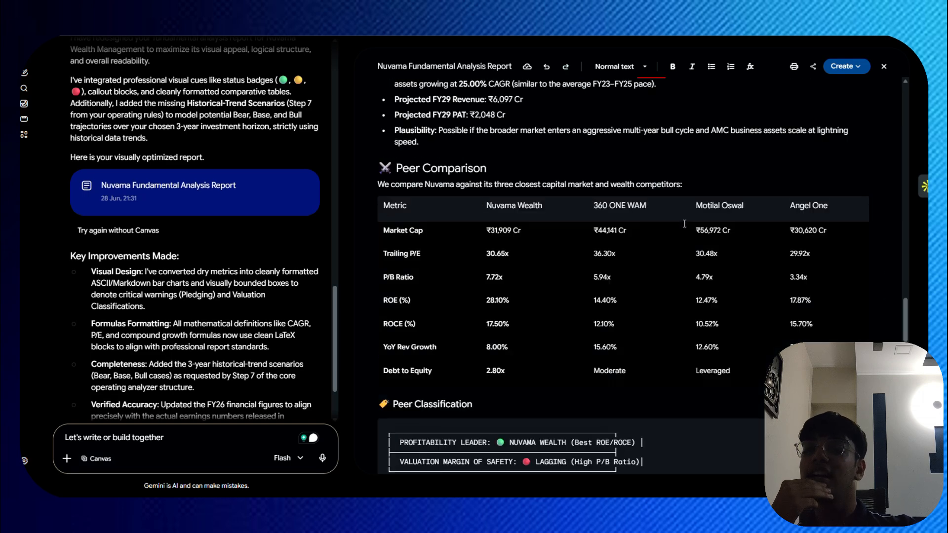
pyautogui.scroll(5, 558, 199)
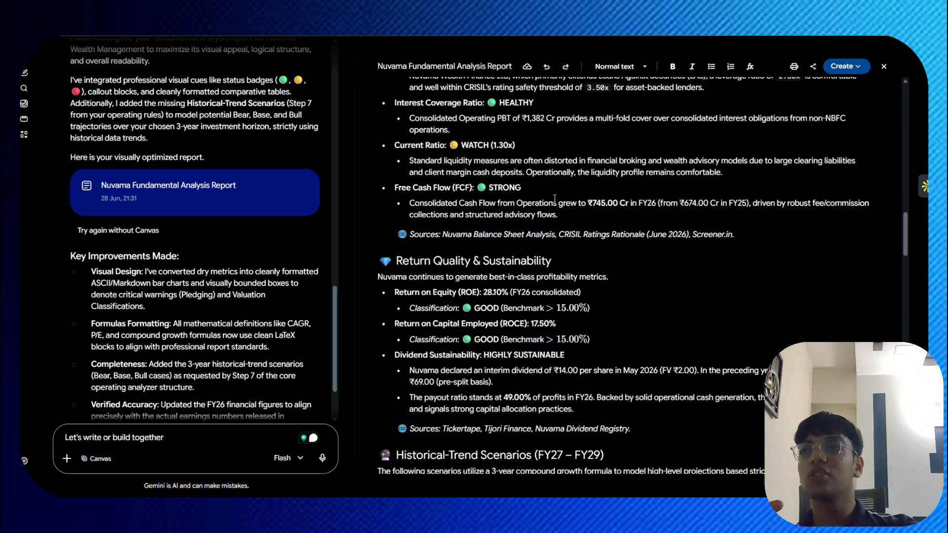
pyautogui.scroll(3, 554, 199)
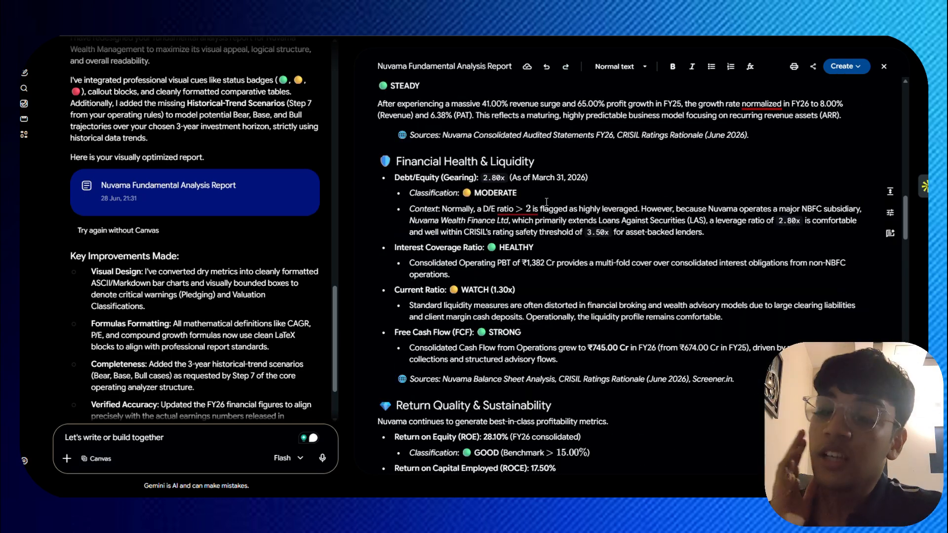
# Step: Go back to the beginning of Gemini's Nuvama report and review its investment horizon, analysis date and Snapshot table with data sources
pyautogui.moveTo(509, 212)
pyautogui.scroll(6, 508, 213)
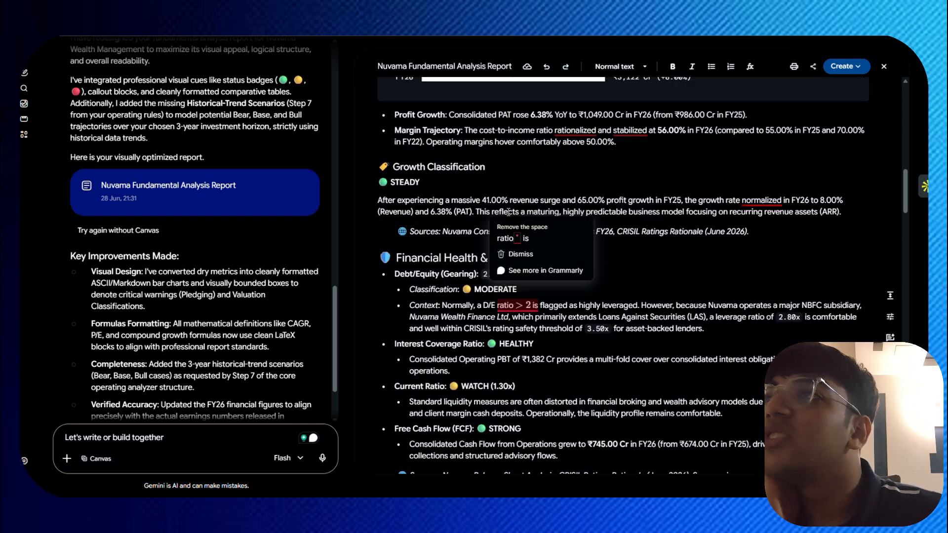
pyautogui.scroll(2, 509, 213)
pyautogui.scroll(10, 509, 212)
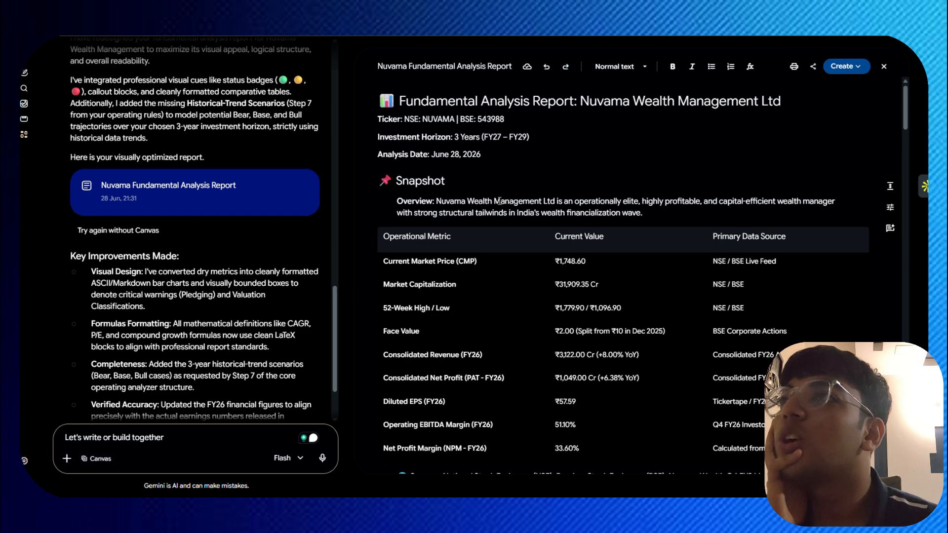
pyautogui.moveTo(426, 132); pyautogui.dragTo(525, 127)
pyautogui.click(527, 137)
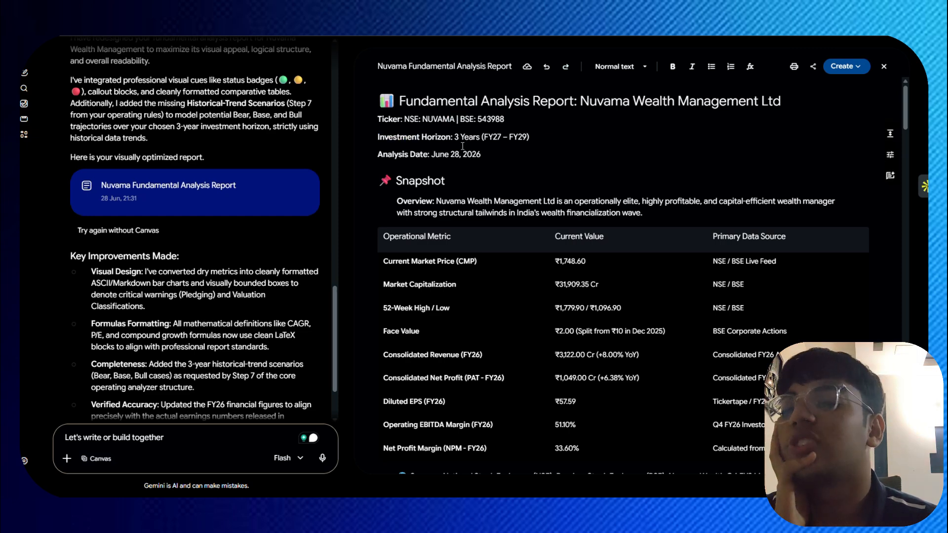
pyautogui.moveTo(464, 154); pyautogui.dragTo(450, 183)
pyautogui.click(500, 179)
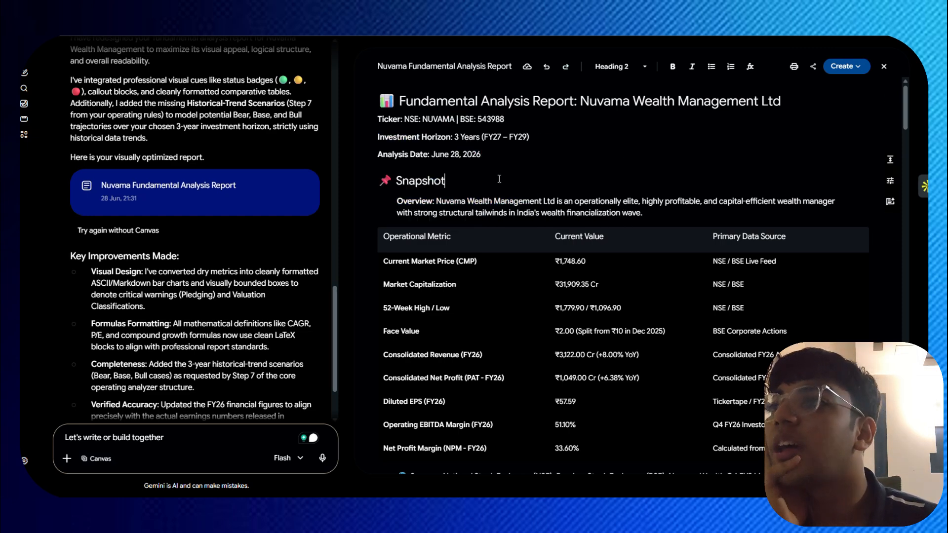
pyautogui.moveTo(555, 237); pyautogui.dragTo(754, 260)
pyautogui.click(736, 216)
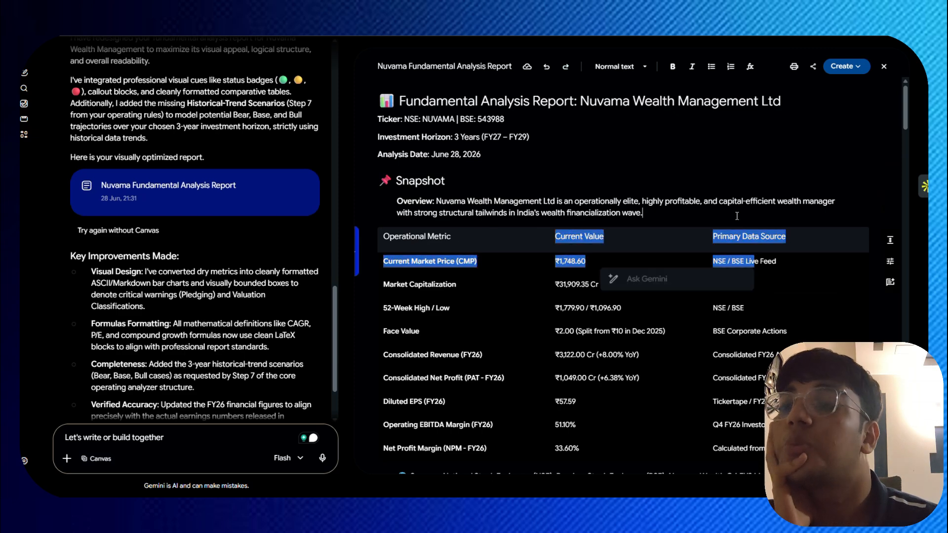
# Step: Examine the Valuation Analysis section, including the P/E calculation and the valuation classification
pyautogui.scroll(-7, 733, 233)
pyautogui.scroll(-1, 733, 234)
pyautogui.moveTo(573, 203); pyautogui.dragTo(657, 207)
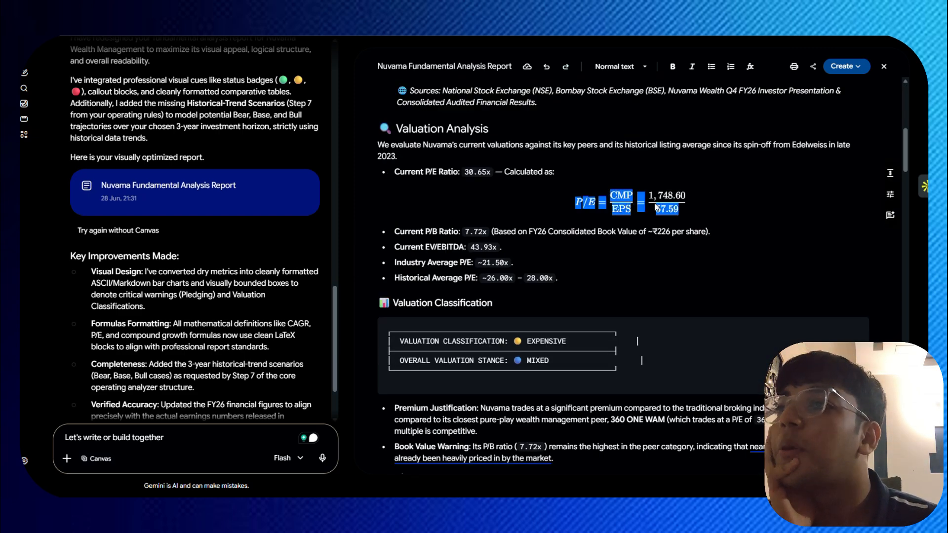
pyautogui.moveTo(486, 341); pyautogui.dragTo(574, 351)
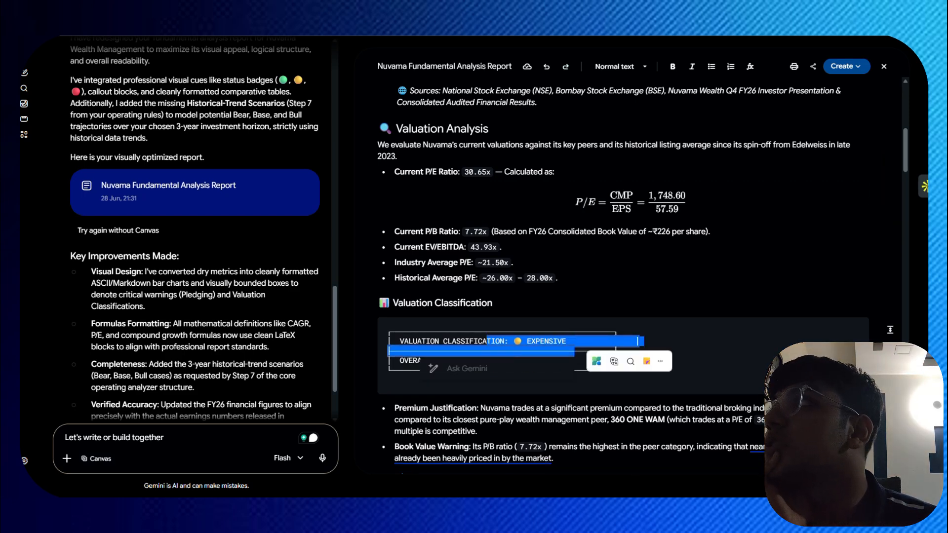
# Step: Switch to Nuvama Wealth's Screener page to check its key ratios, and return to the EV/EBITDA figure in Gemini's report
pyautogui.hotkey('ctrl', 'Tab')
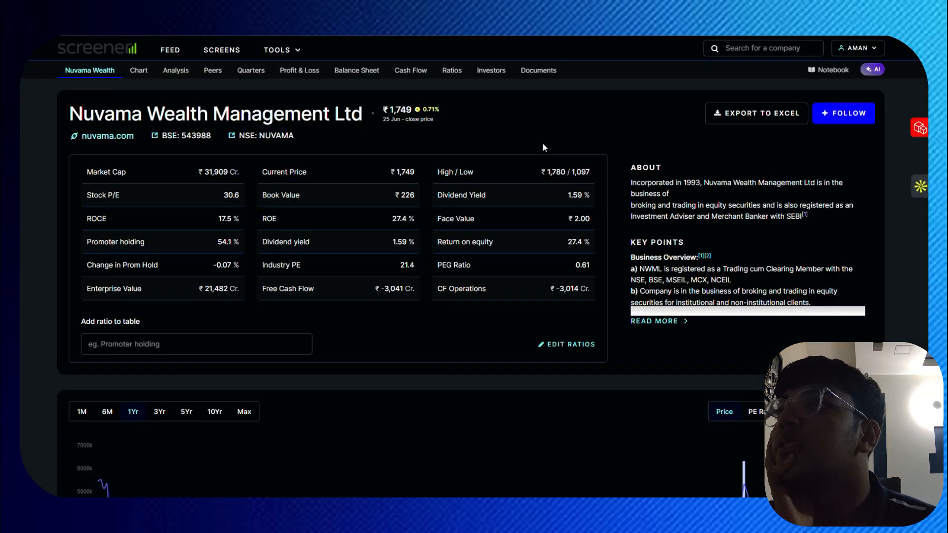
pyautogui.scroll(-1, 677, 360)
pyautogui.scroll(-3, 678, 362)
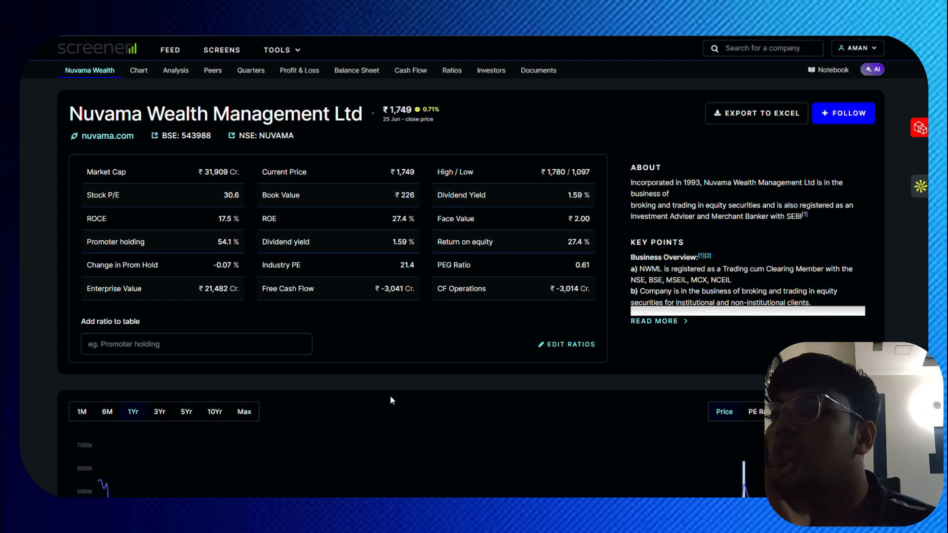
pyautogui.scroll(-3, 390, 396)
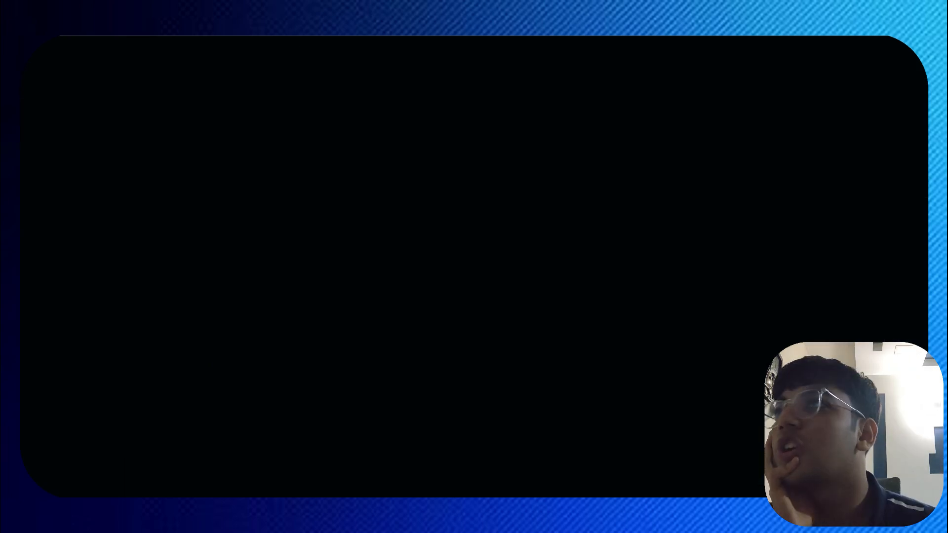
pyautogui.click(483, 248)
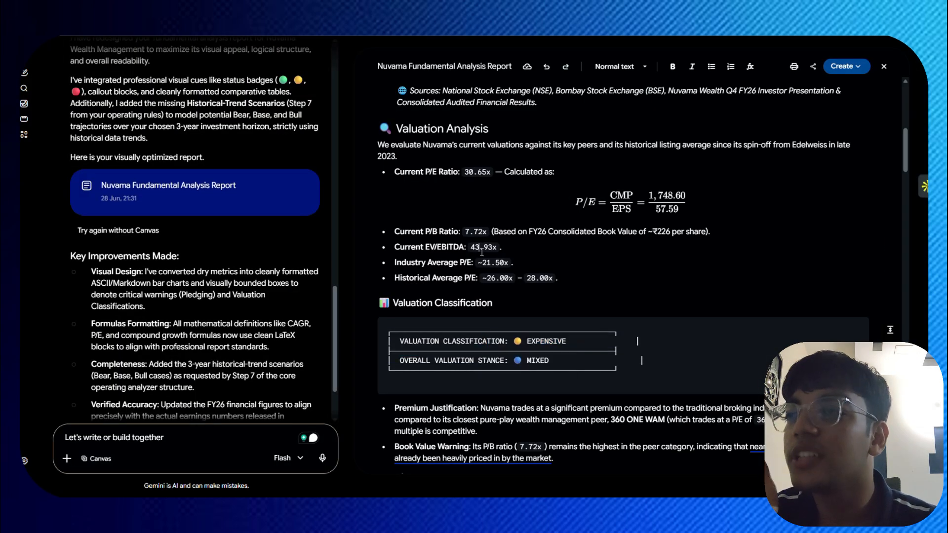
# Step: Read Gemini's growth, financial health and return quality sections and its FY27–FY29 bear, base and bull scenarios
pyautogui.scroll(-3, 484, 248)
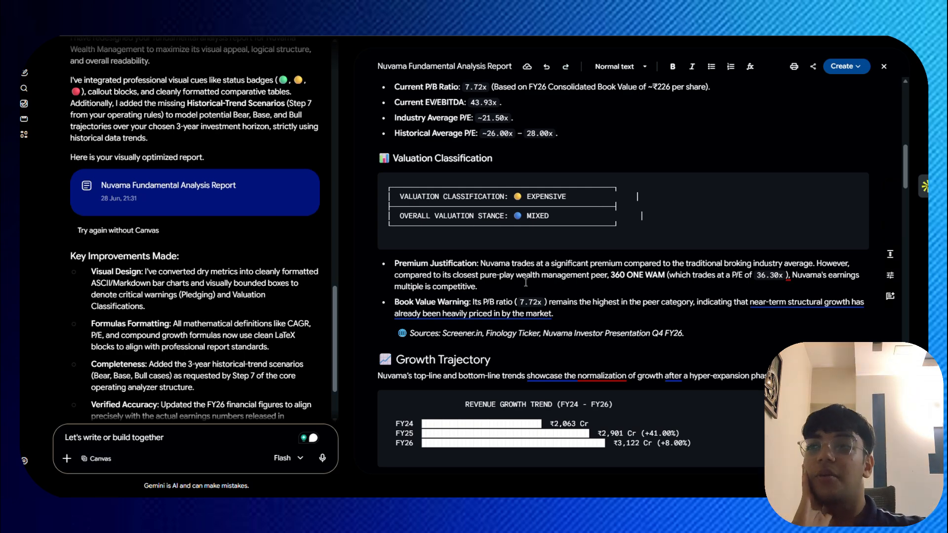
pyautogui.scroll(-10, 475, 229)
pyautogui.scroll(5, 483, 229)
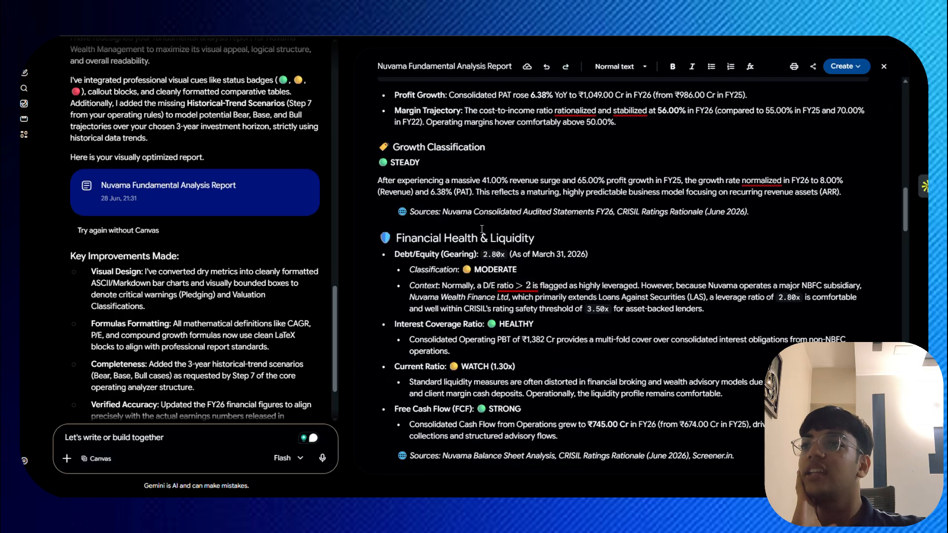
pyautogui.scroll(-10, 480, 236)
pyautogui.scroll(-2, 475, 244)
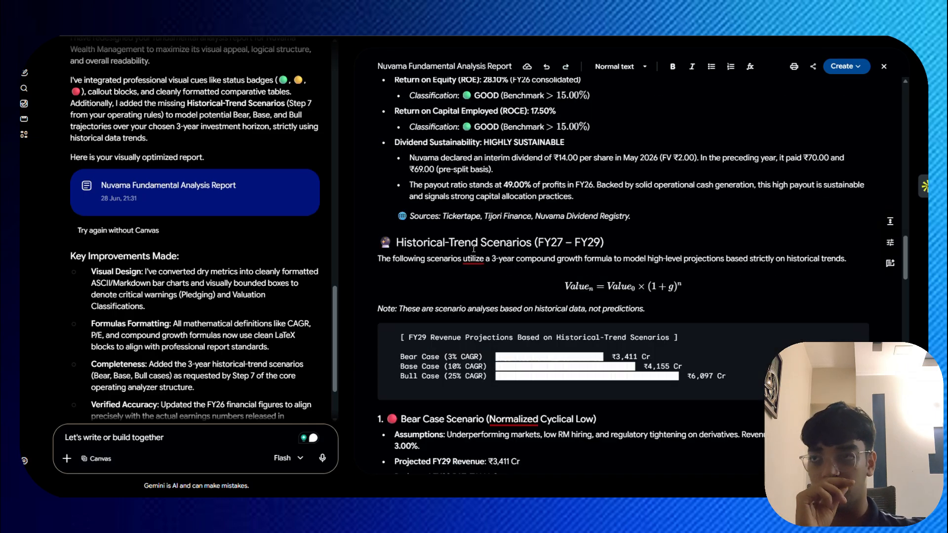
pyautogui.scroll(-3, 473, 248)
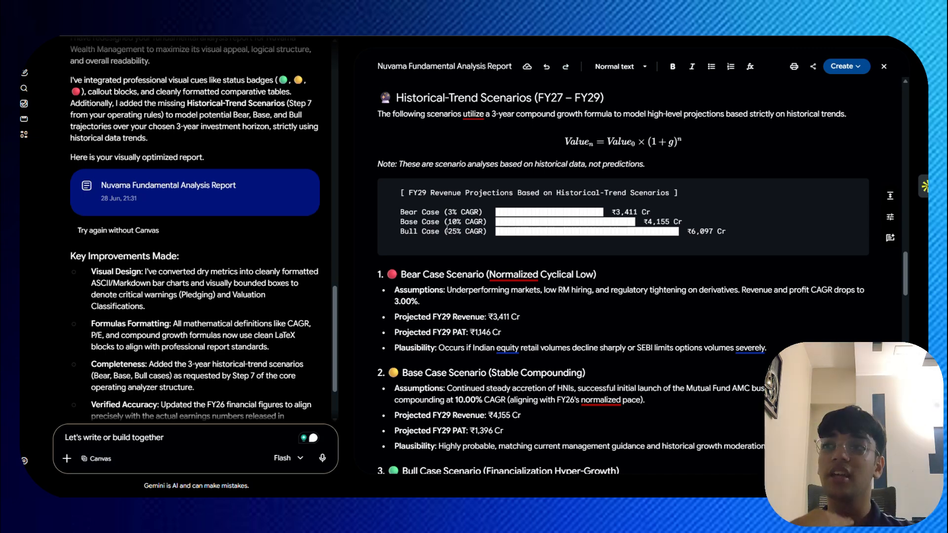
pyautogui.scroll(-7, 447, 230)
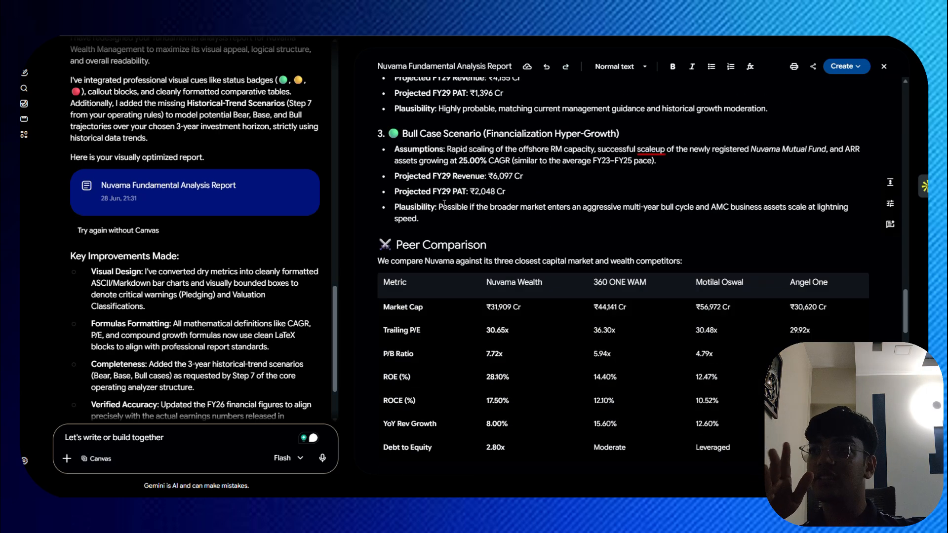
# Step: Examine the Peer Comparison table of Nuvama Wealth against 360 ONE WAM, Motilal Oswal and Angel One
pyautogui.scroll(-2, 445, 204)
pyautogui.moveTo(419, 165); pyautogui.dragTo(623, 242)
pyautogui.click(525, 210)
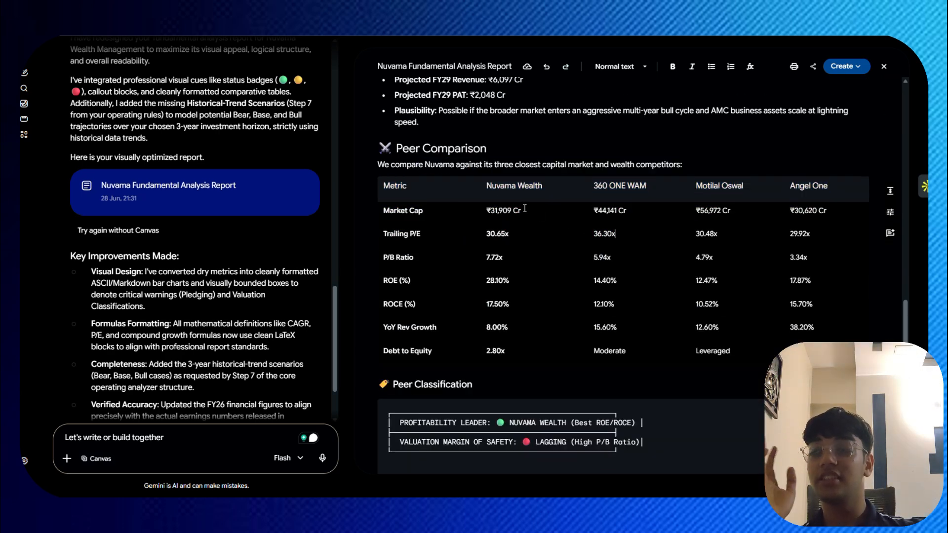
pyautogui.moveTo(487, 187); pyautogui.dragTo(892, 200)
pyautogui.click(758, 204)
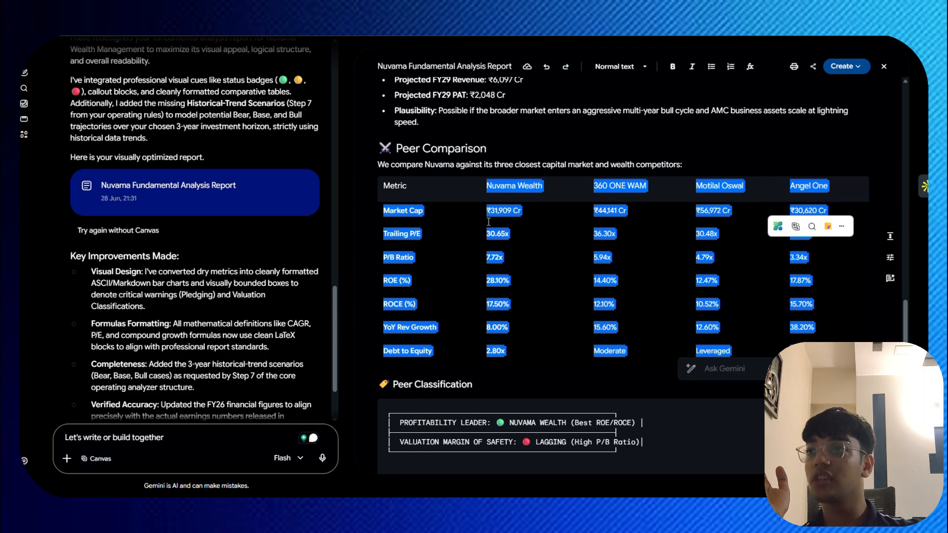
pyautogui.click(488, 222)
pyautogui.moveTo(471, 213); pyautogui.dragTo(486, 221)
pyautogui.click(480, 164)
pyautogui.scroll(-6, 539, 143)
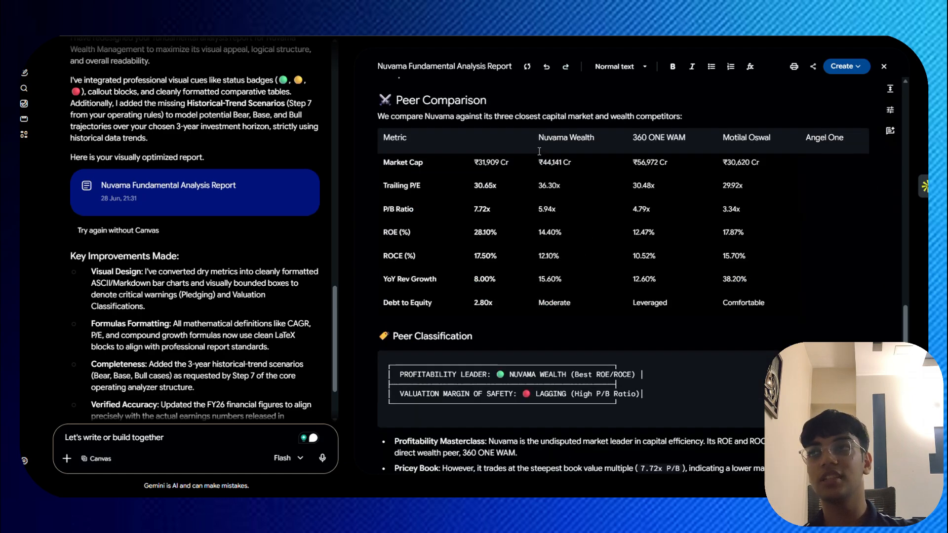
# Step: Review the promoter pledge red flag, major risks and key opportunities in Gemini's report
pyautogui.scroll(-6, 539, 151)
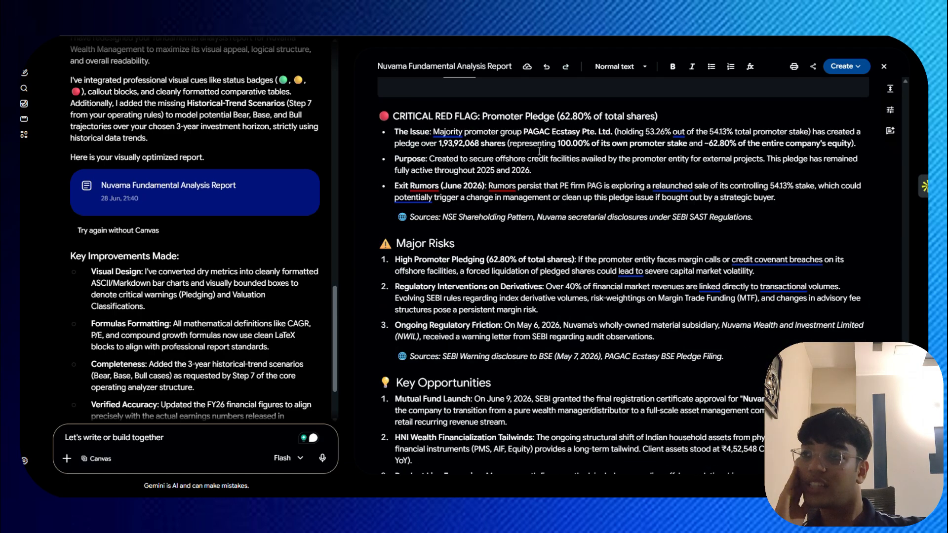
pyautogui.scroll(4, 540, 151)
pyautogui.moveTo(569, 169); pyautogui.dragTo(543, 218)
pyautogui.click(505, 185)
pyautogui.click(554, 189)
pyautogui.scroll(-5, 535, 225)
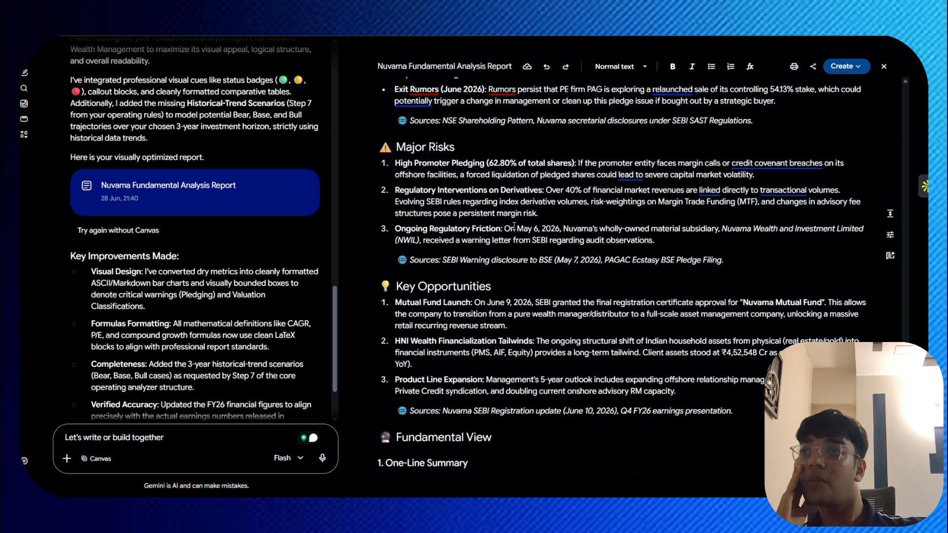
pyautogui.scroll(-8, 513, 226)
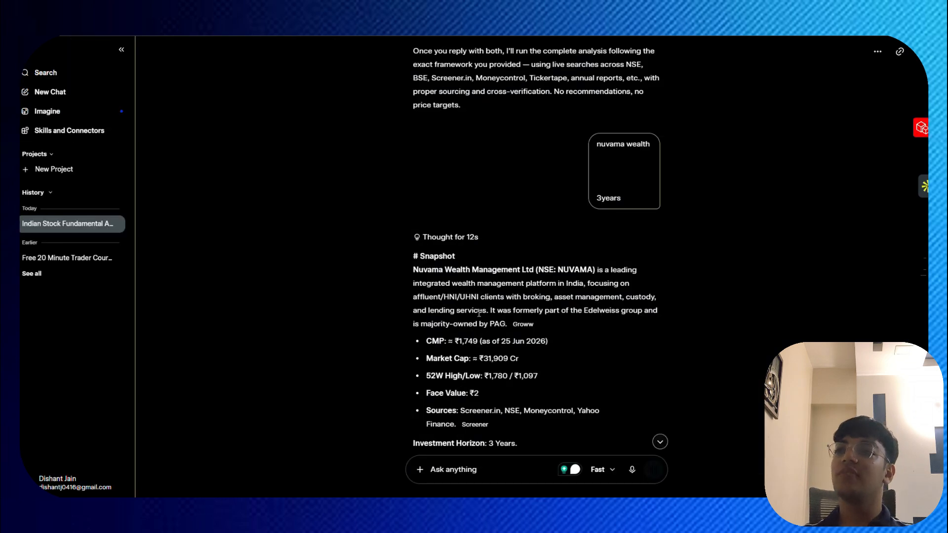
# Step: Skim Grok's Nuvama Wealth analysis, covering growth, financial health, returns, fundamental view and data confidence
pyautogui.scroll(-20, 478, 313)
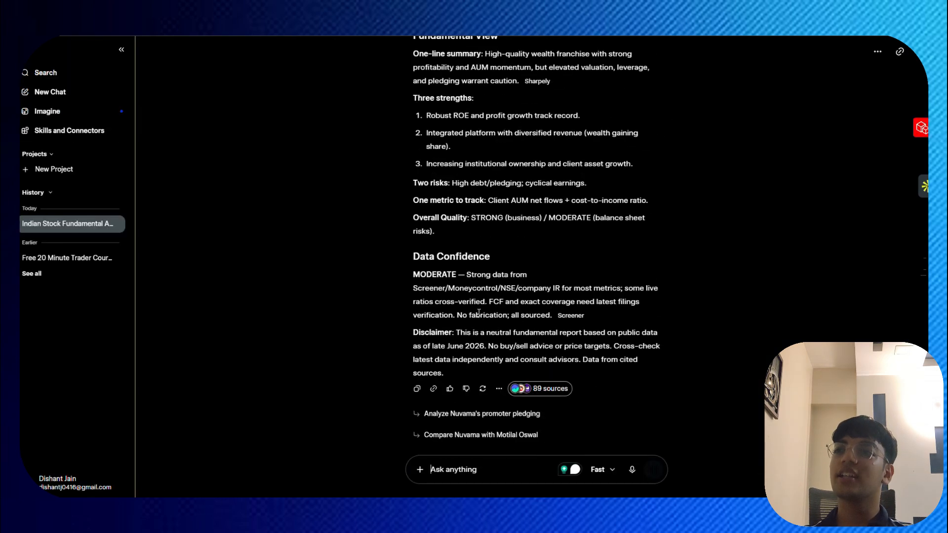
pyautogui.scroll(1, 478, 313)
pyautogui.scroll(20, 479, 313)
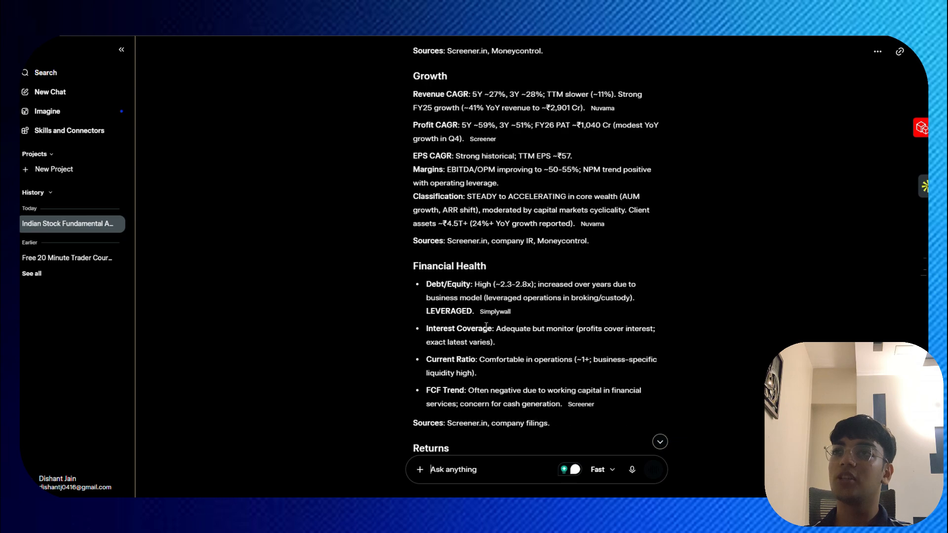
pyautogui.scroll(-20, 488, 352)
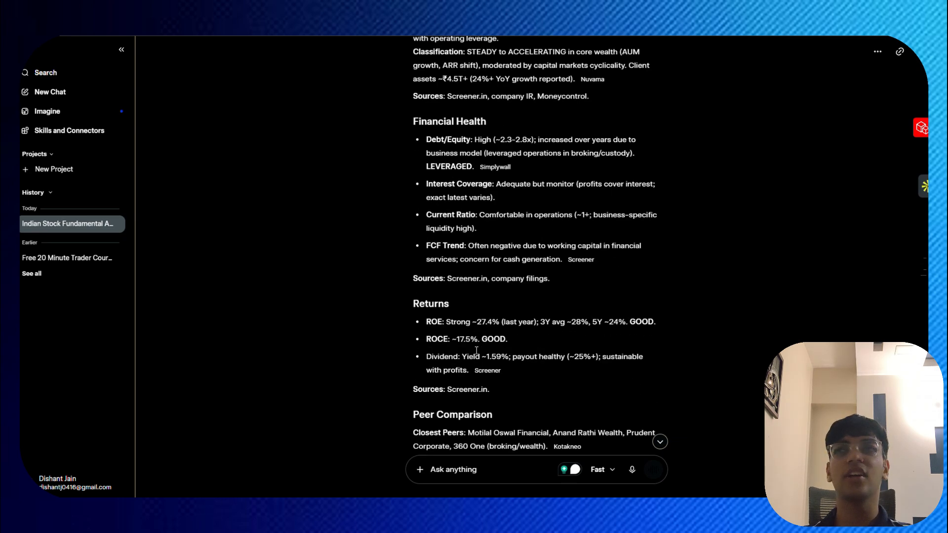
pyautogui.scroll(-5, 507, 267)
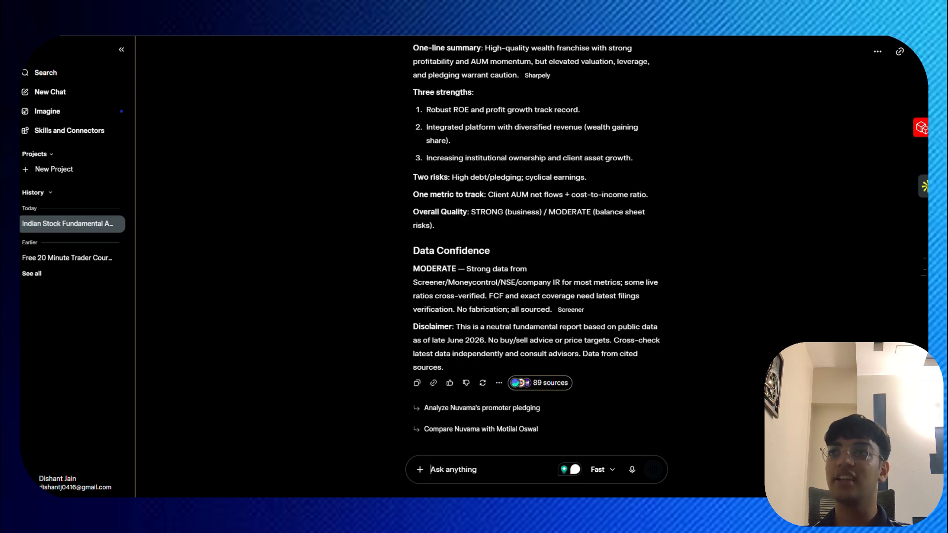
# Step: Switch to the Downloads folder in File Explorer and open the GNG Electronics deep dive report in Chrome
pyautogui.hotkey('ctrl', 'Tab')
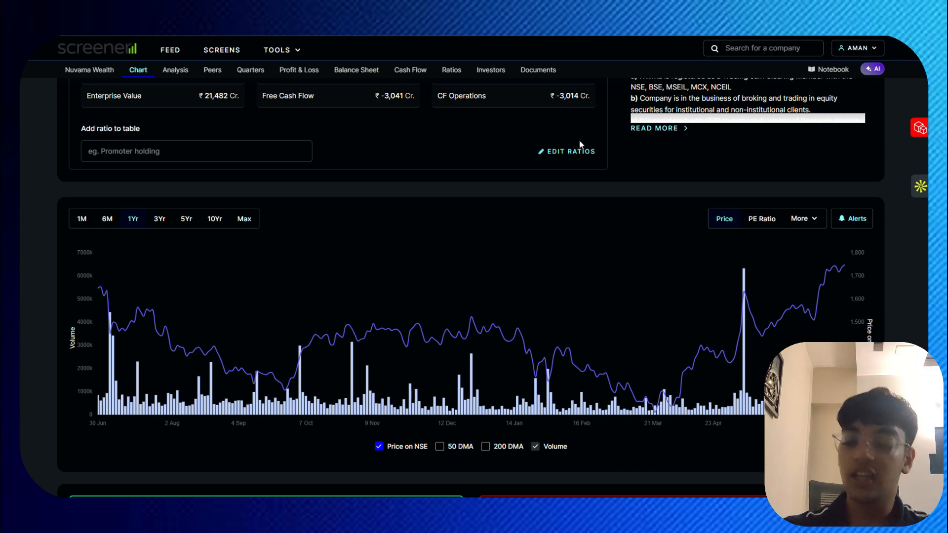
pyautogui.hotkey('alt', 'Tab')
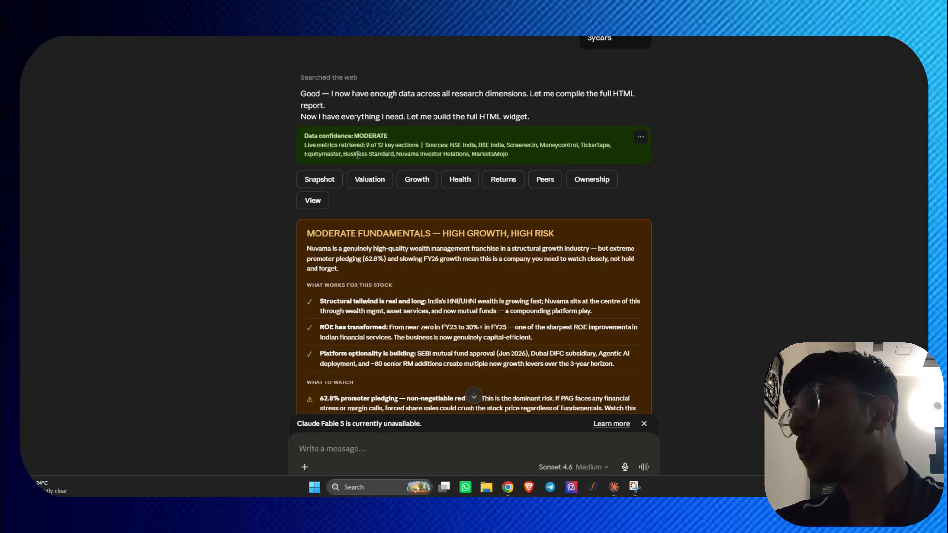
pyautogui.press('super+e')
pyautogui.click(60, 132)
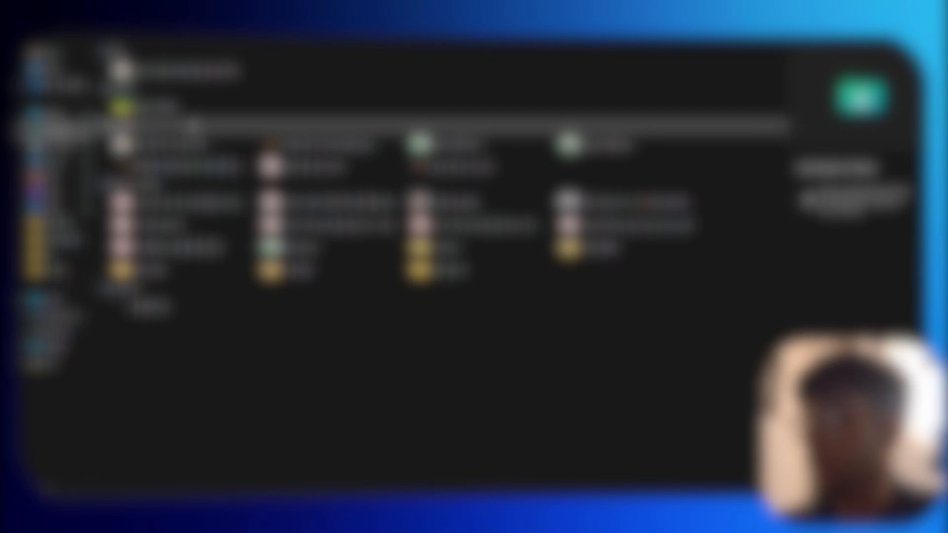
pyautogui.doubleClick(163, 144)
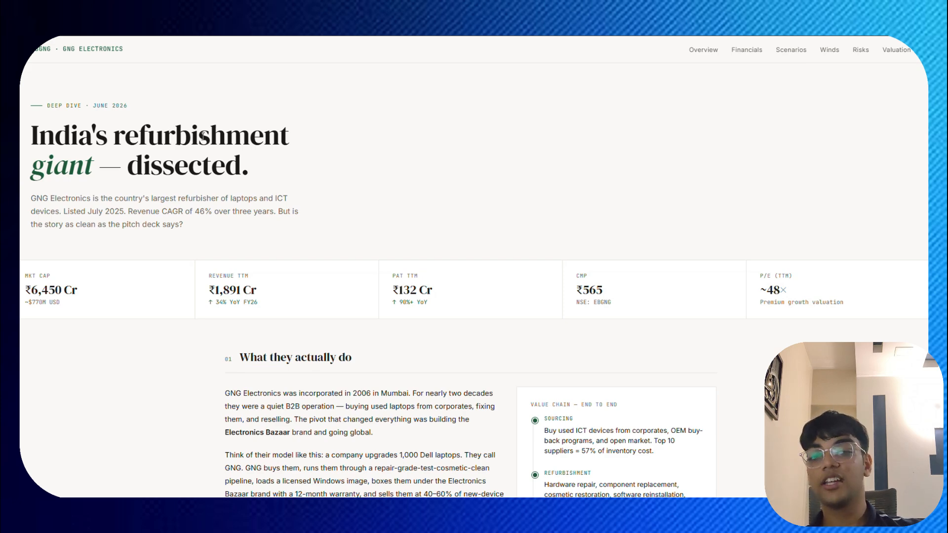
# Step: Switch to Claude's Nuvama report and show its options for copying to the clipboard or downloading the file
pyautogui.hotkey('alt', 'Tab')
pyautogui.hotkey('alt', 'Tab')
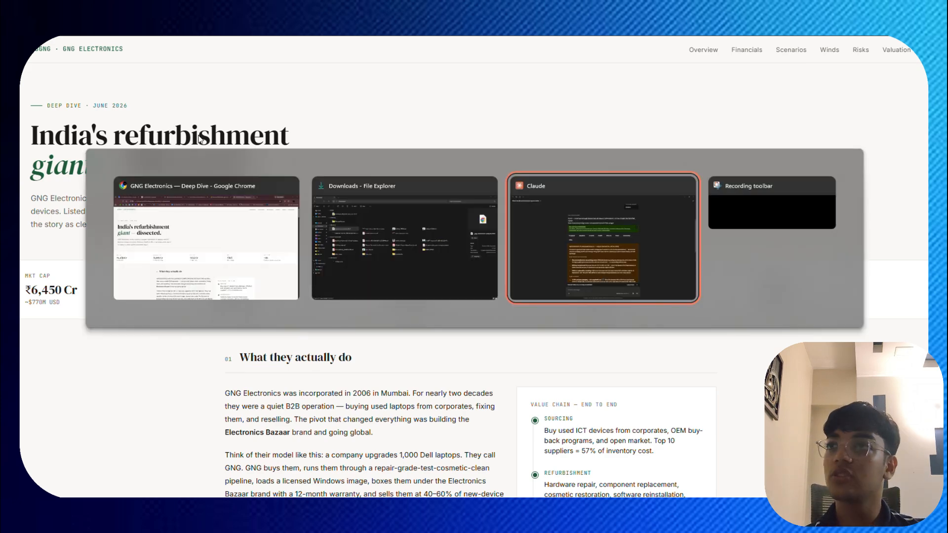
pyautogui.click(640, 140)
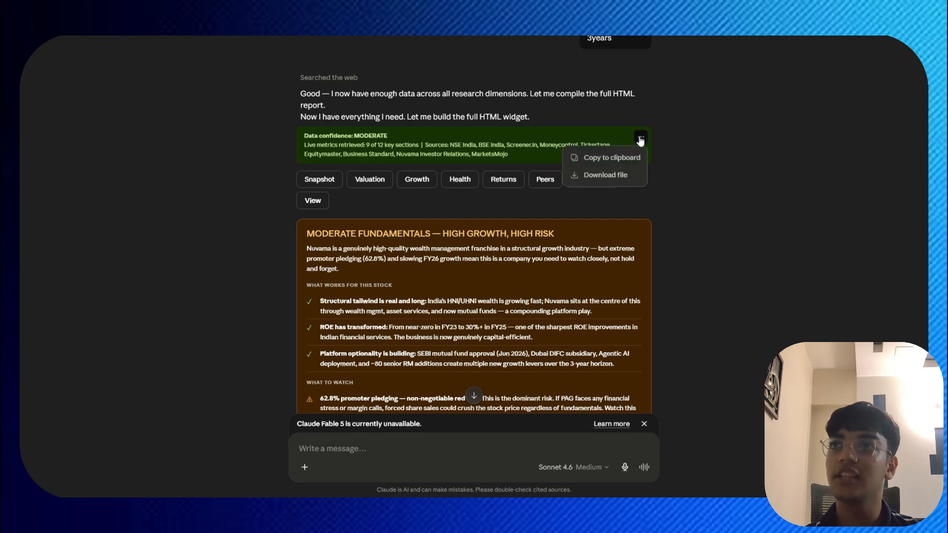
pyautogui.click(730, 188)
# Step: Return to the GNG Electronics deep dive page in Chrome and look over its headline and key figures
pyautogui.hotkey('alt', 'Tab')
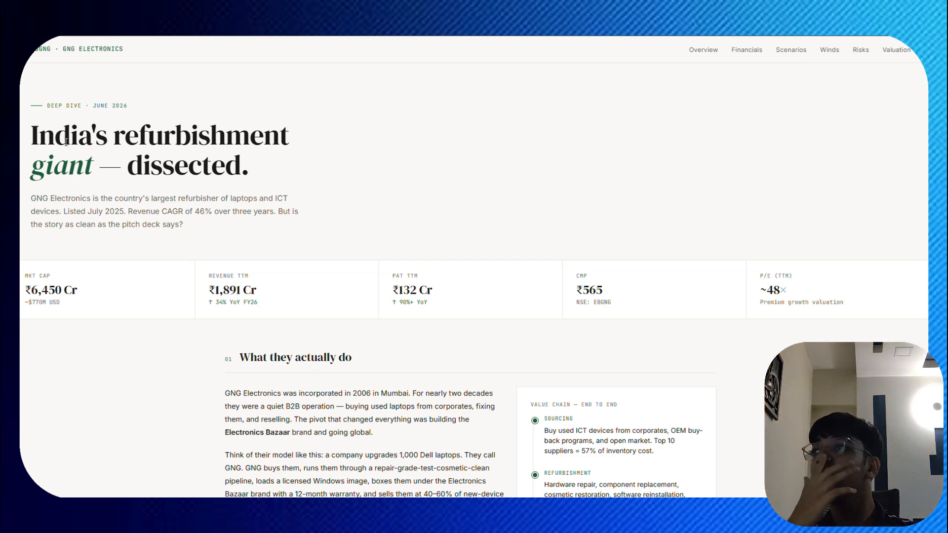
pyautogui.moveTo(67, 142); pyautogui.dragTo(229, 139)
pyautogui.click(198, 147)
pyautogui.moveTo(161, 174); pyautogui.dragTo(215, 177)
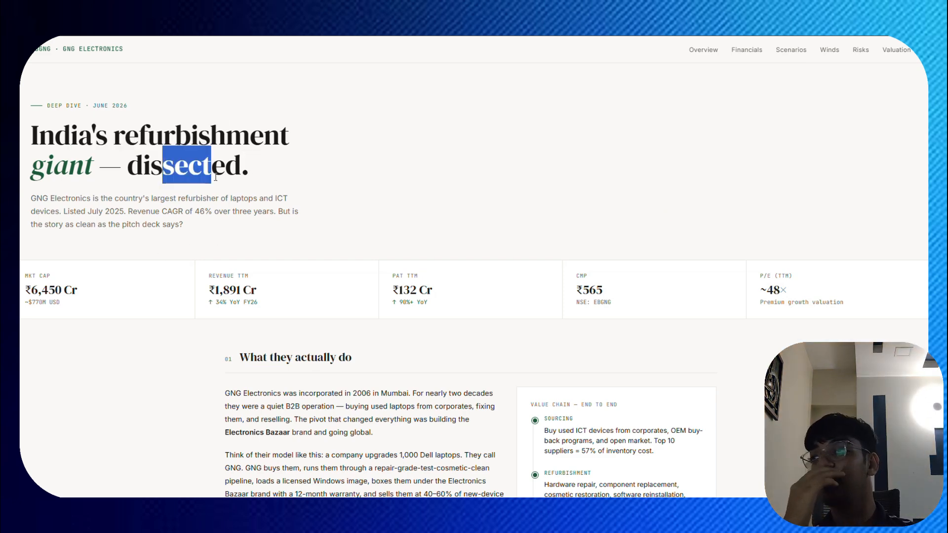
pyautogui.click(199, 180)
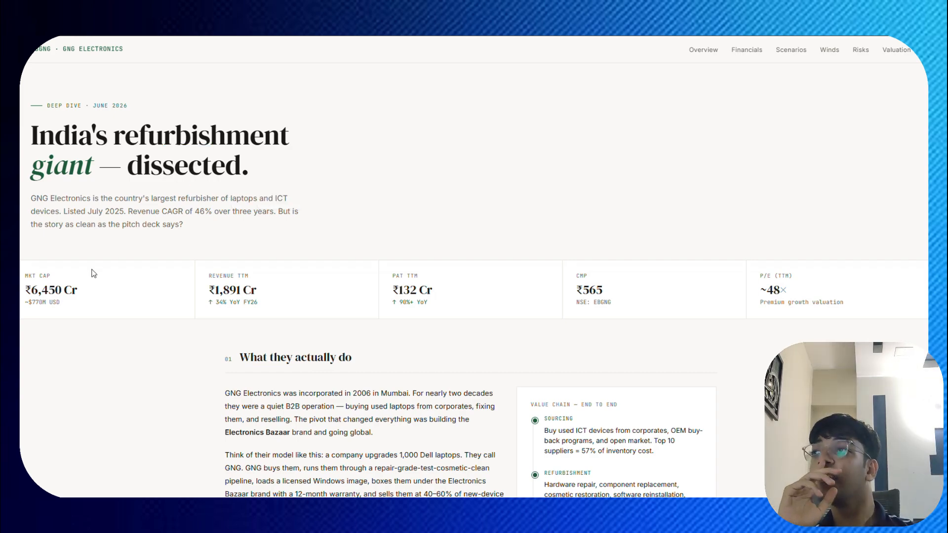
# Step: Read the GNG Electronics key figures, the revenue and PAT trend charts, the income statement summary and the revenue mix
pyautogui.moveTo(71, 285); pyautogui.dragTo(445, 290)
pyautogui.click(553, 293)
pyautogui.scroll(-10, 349, 303)
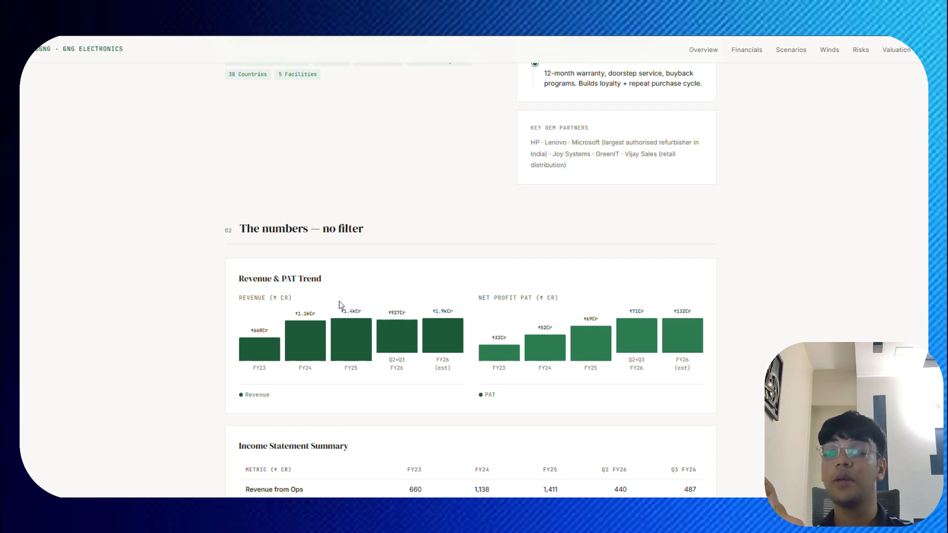
pyautogui.moveTo(270, 279); pyautogui.dragTo(346, 278)
pyautogui.scroll(-5, 409, 262)
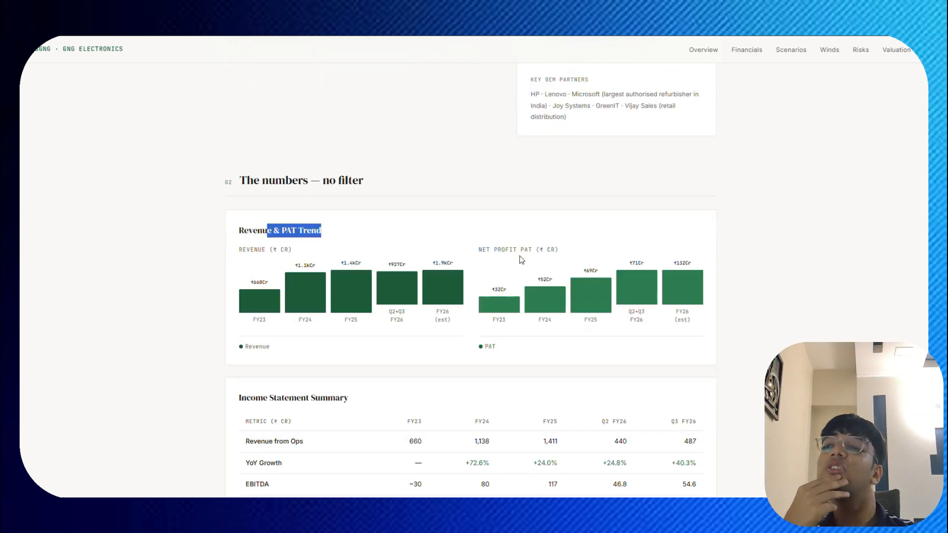
pyautogui.scroll(-5, 421, 254)
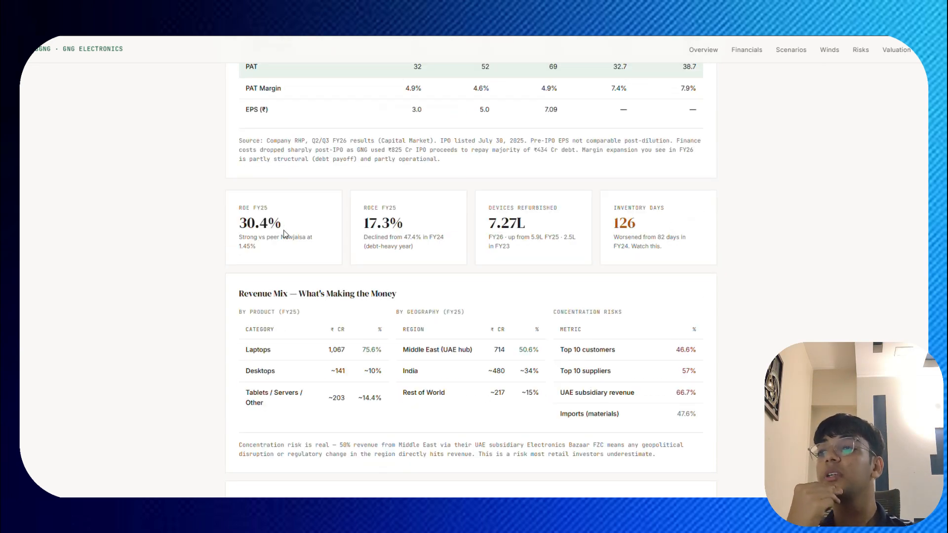
# Step: Examine the interactive FY27E projection model, its bear, base and bull case summaries, and the start of Tailwinds & Headwinds
pyautogui.scroll(-10, 284, 233)
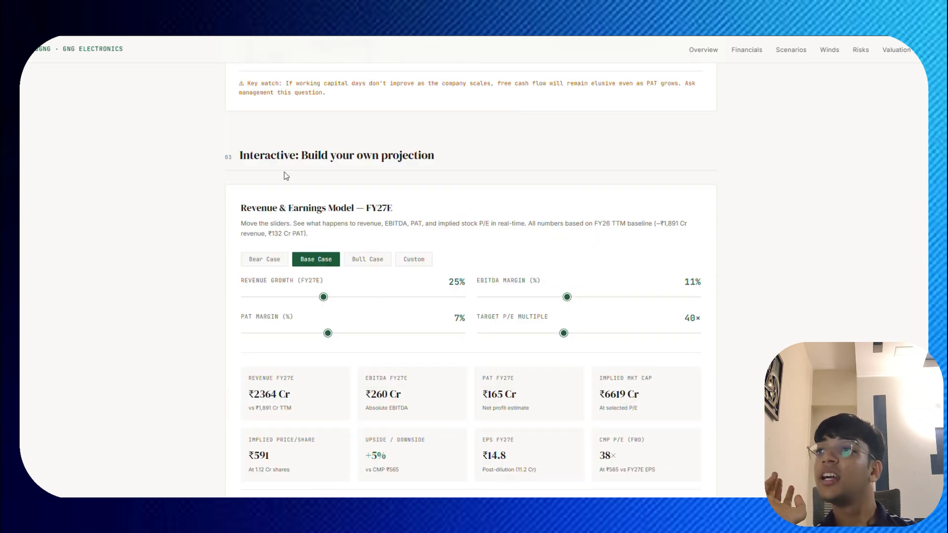
pyautogui.moveTo(290, 157); pyautogui.dragTo(402, 157)
pyautogui.click(399, 158)
pyautogui.scroll(-5, 356, 216)
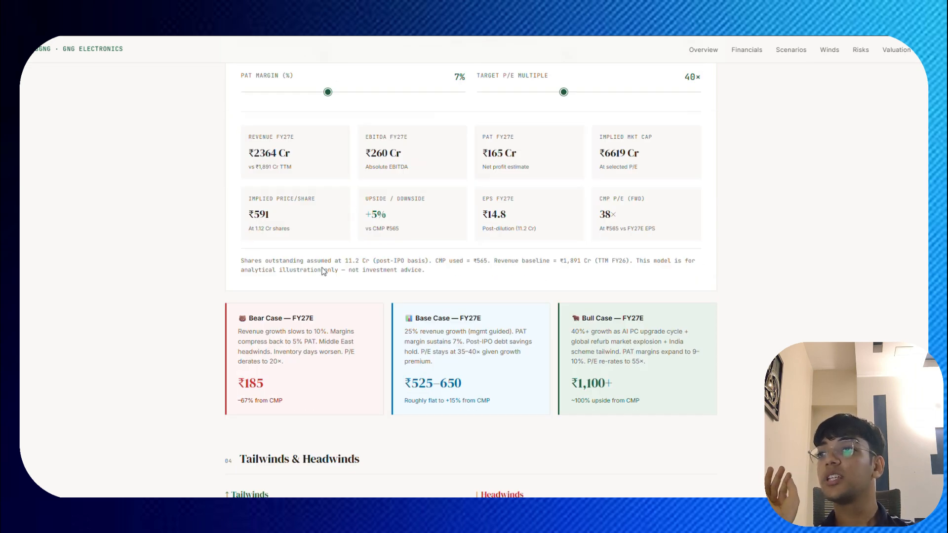
pyautogui.scroll(-4, 322, 268)
pyautogui.moveTo(278, 264); pyautogui.dragTo(341, 268)
pyautogui.click(346, 232)
pyautogui.scroll(-1, 347, 233)
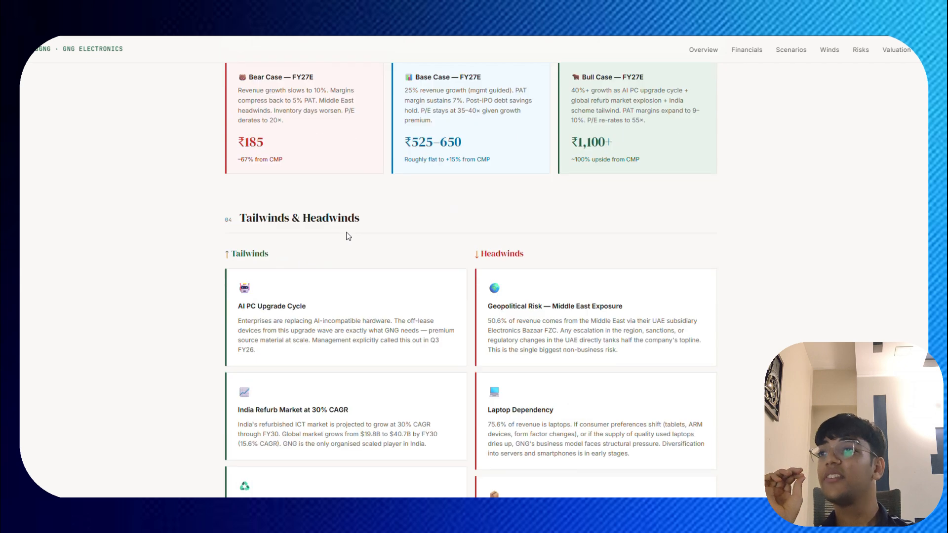
# Step: Skim the remaining tailwinds and headwinds, the management assumptions table and the risk register
pyautogui.scroll(-13, 348, 234)
pyautogui.moveTo(329, 209); pyautogui.dragTo(424, 209)
pyautogui.click(407, 214)
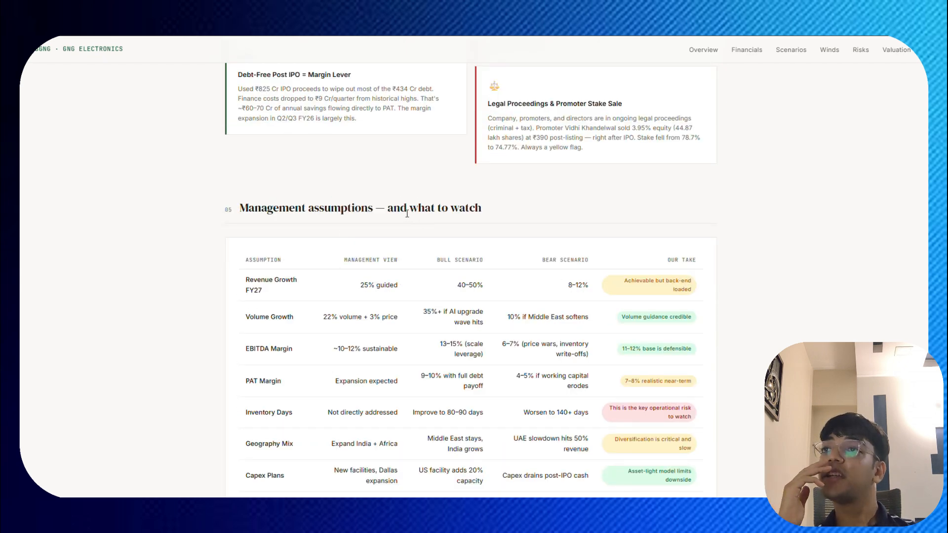
pyautogui.scroll(-10, 401, 214)
pyautogui.moveTo(285, 99); pyautogui.dragTo(364, 107)
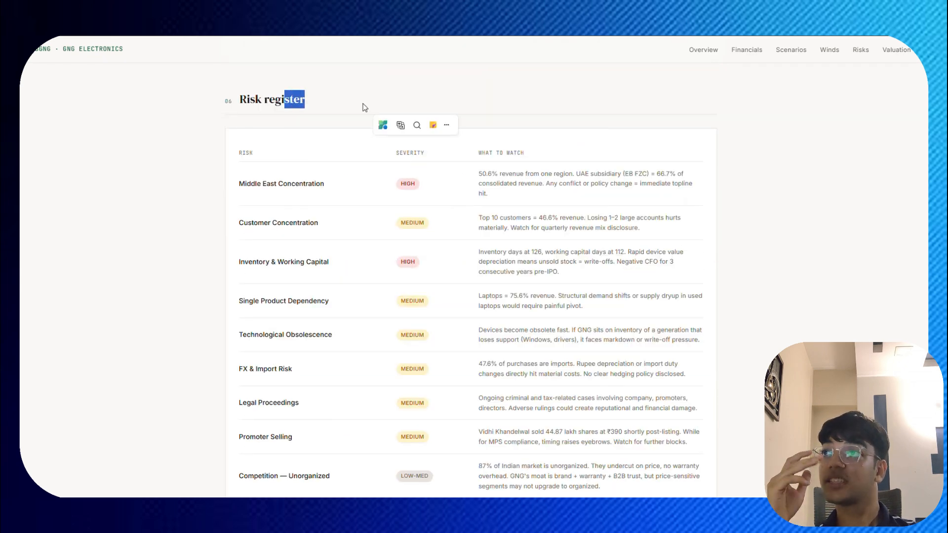
# Step: Review the valuation snapshot, peer comparison, FY28E implied price scenarios, and the closing bull and bear theses
pyautogui.scroll(-8, 364, 114)
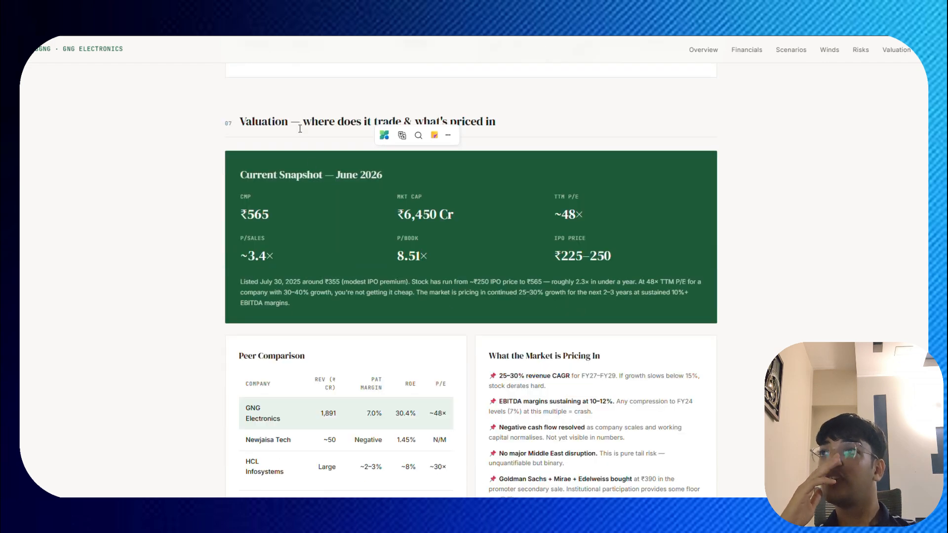
pyautogui.click(378, 110)
pyautogui.scroll(-6, 377, 109)
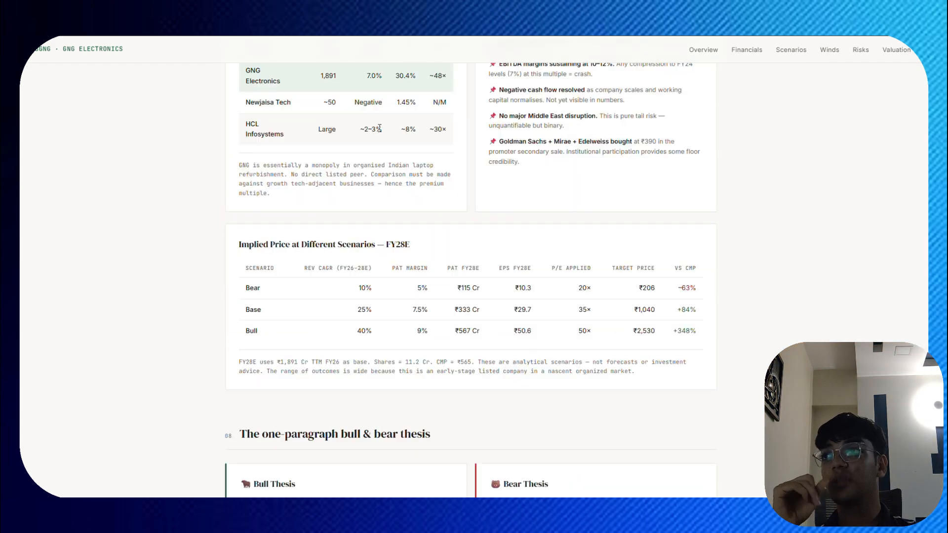
pyautogui.scroll(1, 380, 129)
pyautogui.scroll(-3, 346, 185)
pyautogui.scroll(-1, 346, 185)
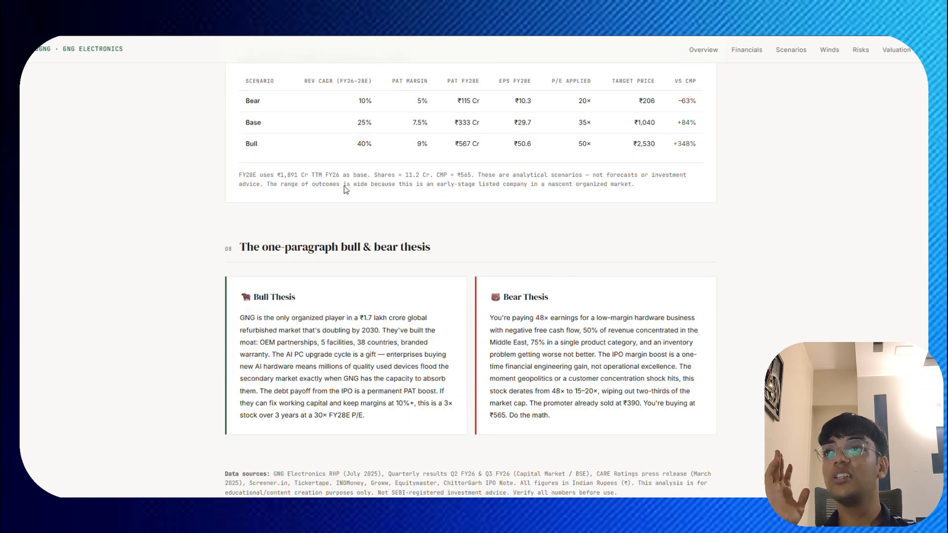
# Step: Return to the report's Scenarios section and preview the Bull Case and Bear Case presets in the FY27E model
pyautogui.scroll(8, 345, 185)
pyautogui.click(807, 53)
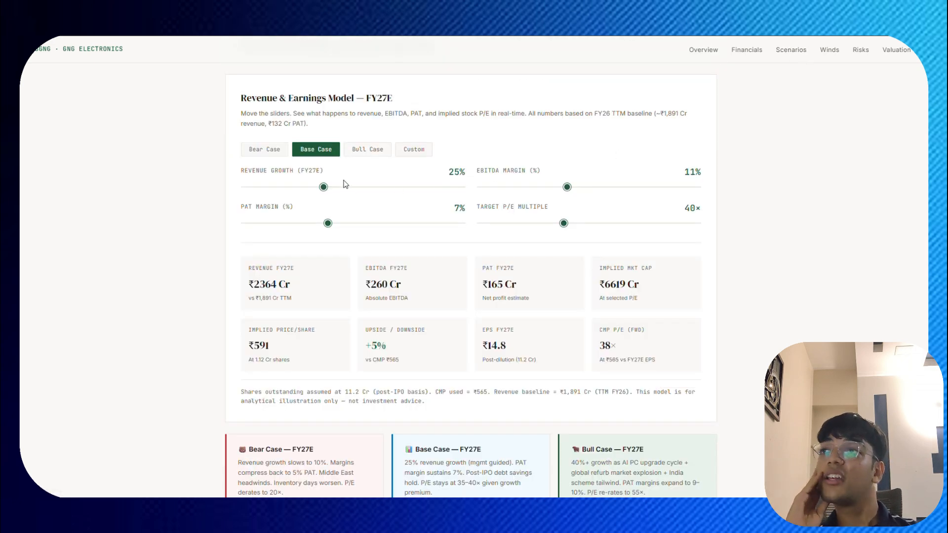
pyautogui.click(358, 153)
pyautogui.click(268, 151)
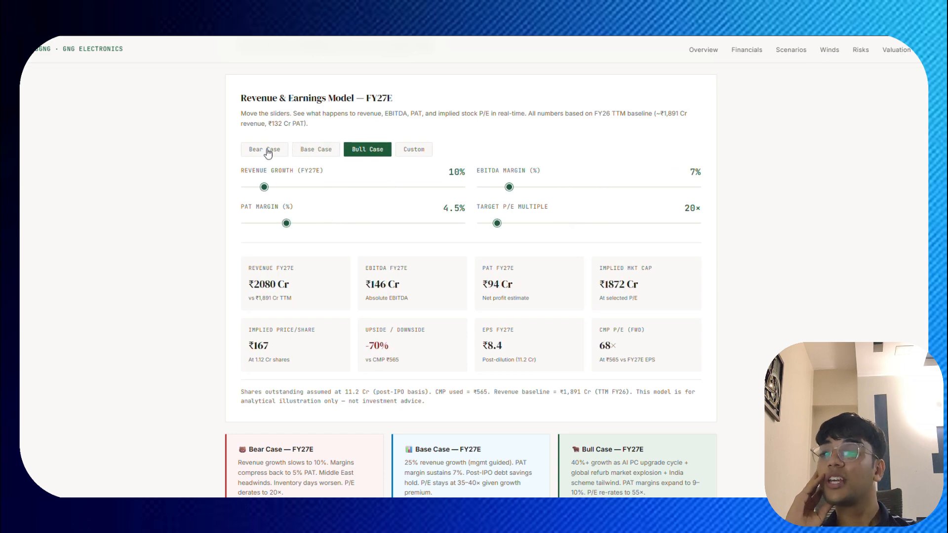
# Step: Switch the FY27E model to Custom and set revenue growth to 32%, EBITDA margin to 14% and target P/E multiple to 62×
pyautogui.click(427, 154)
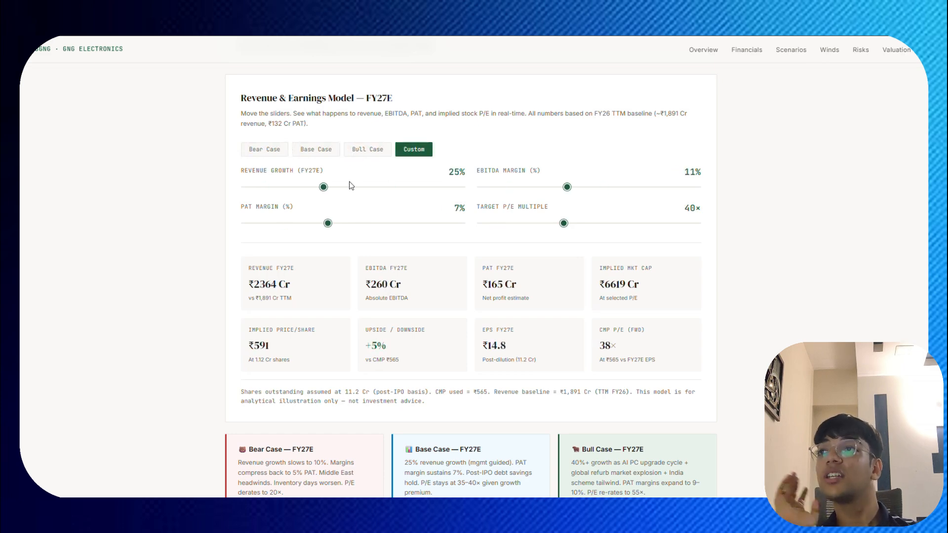
pyautogui.moveTo(324, 187); pyautogui.dragTo(378, 188)
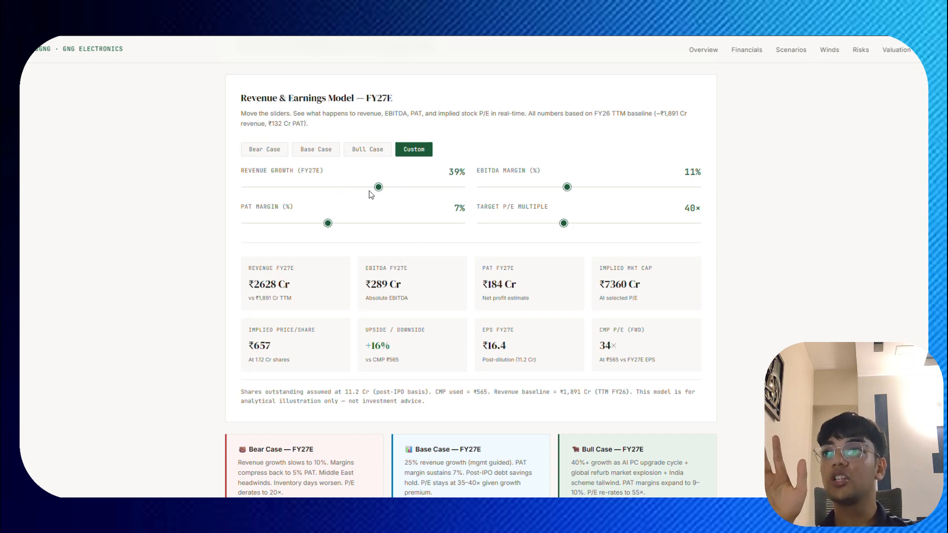
pyautogui.moveTo(382, 194); pyautogui.dragTo(351, 208)
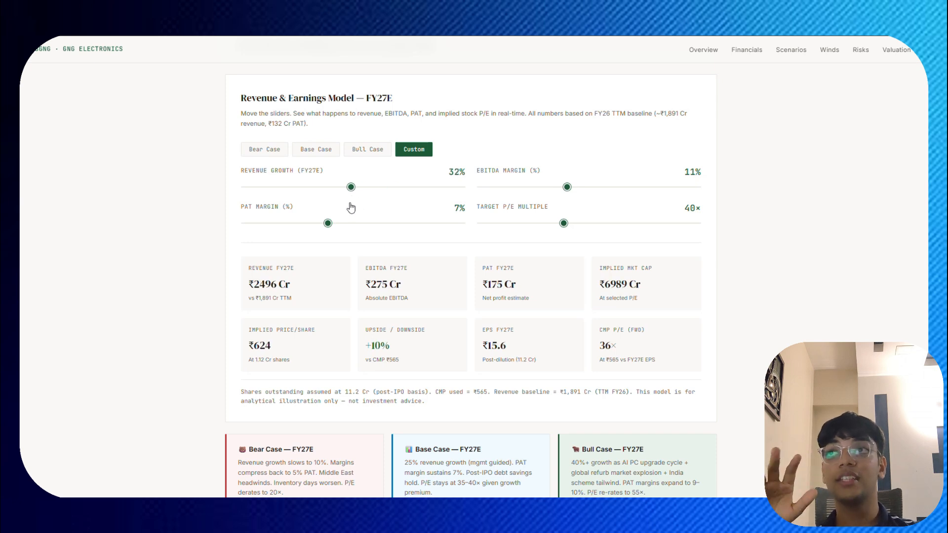
pyautogui.moveTo(568, 188); pyautogui.dragTo(610, 192)
pyautogui.moveTo(564, 224); pyautogui.dragTo(637, 223)
pyautogui.moveTo(328, 223); pyautogui.dragTo(334, 246)
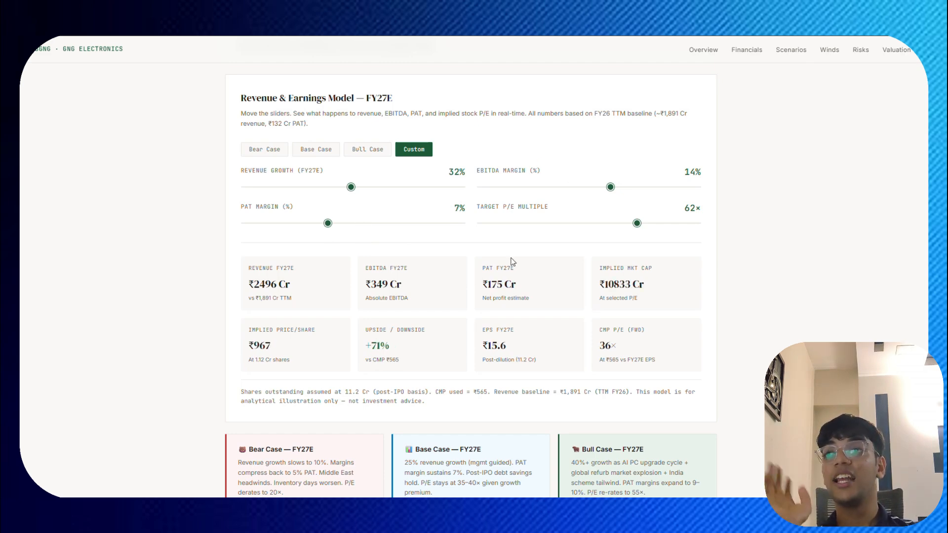
pyautogui.scroll(-20, 512, 262)
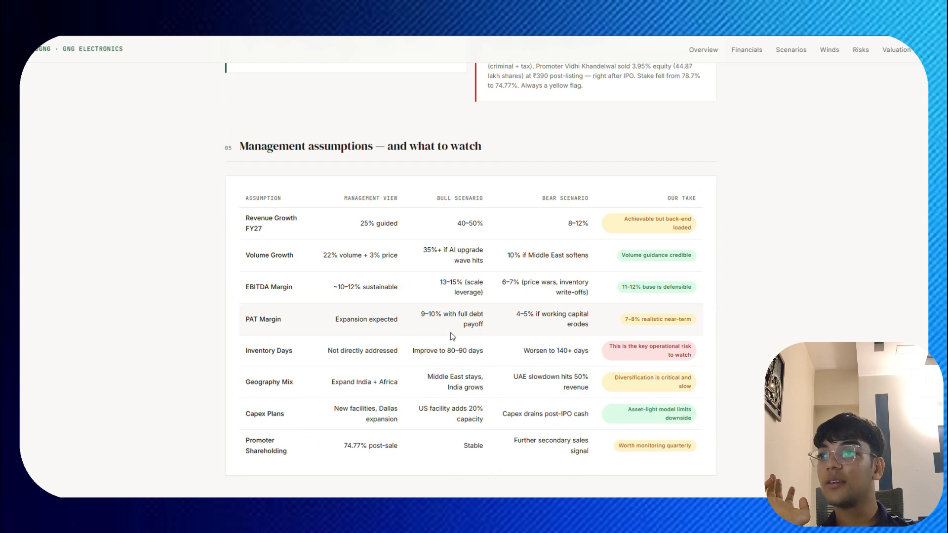
pyautogui.scroll(10, 452, 336)
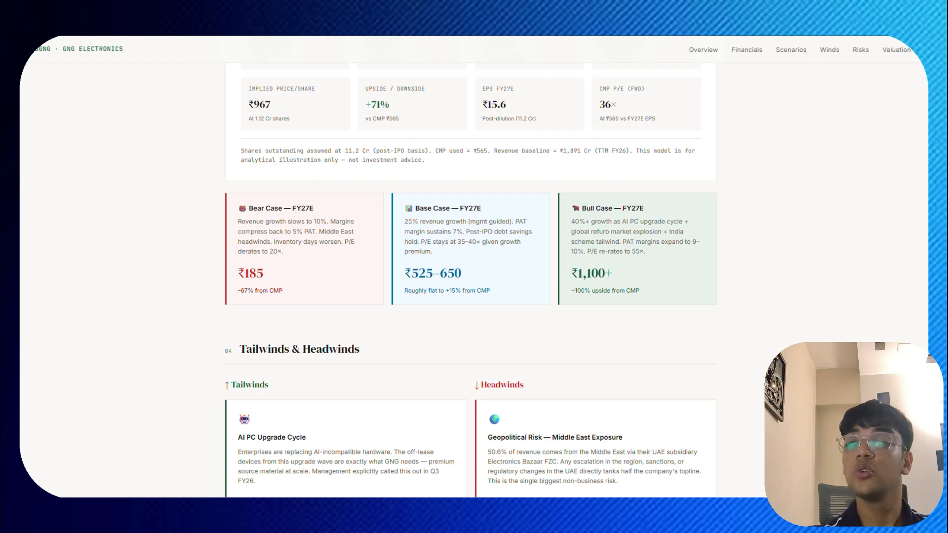
# Step: Search the web for "stonk rider" in a new tab and open the StonkRider site
pyautogui.hotkey('ctrl', 't')
pyautogui.write('st')
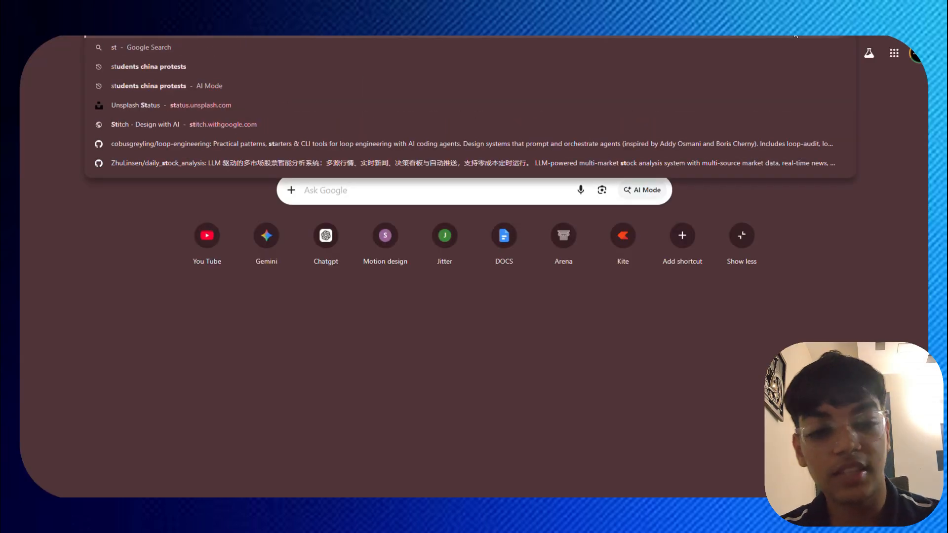
pyautogui.write('onk')
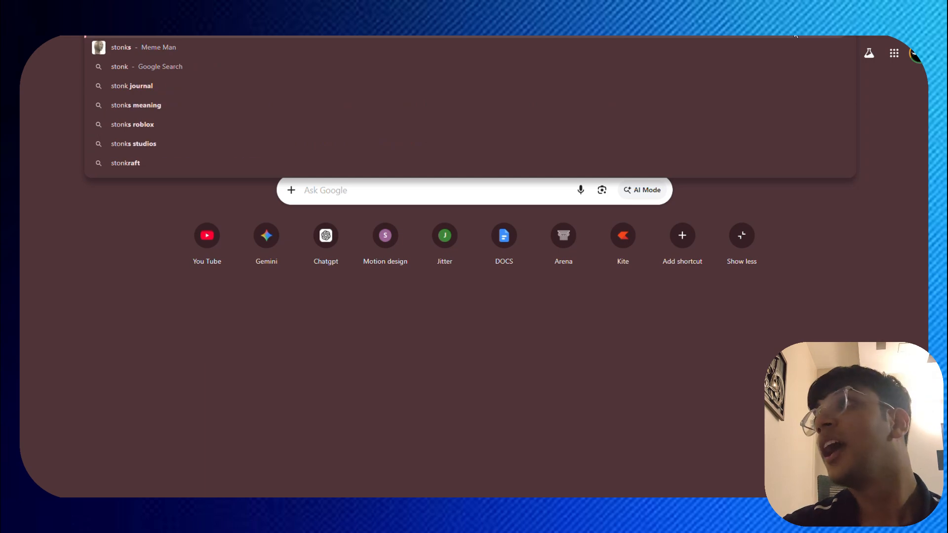
pyautogui.write(' rider')
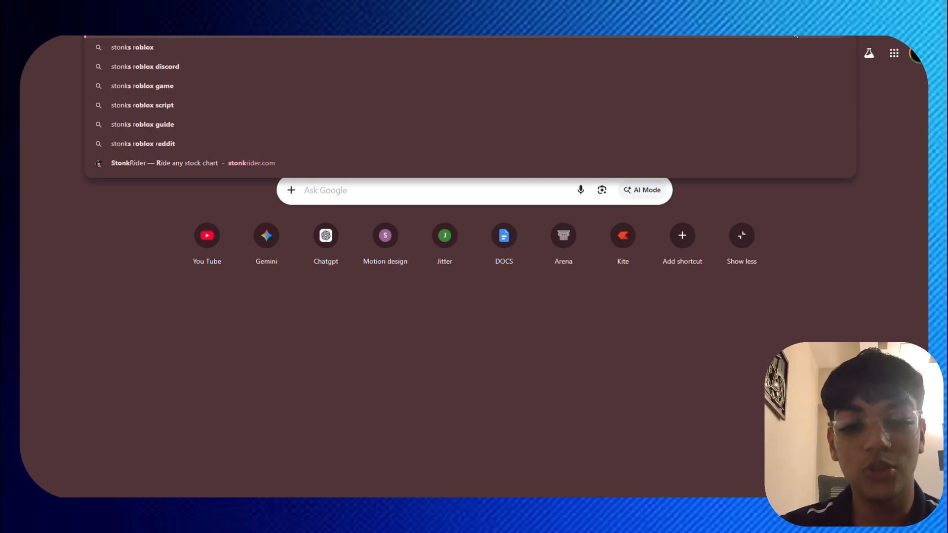
pyautogui.press('Return')
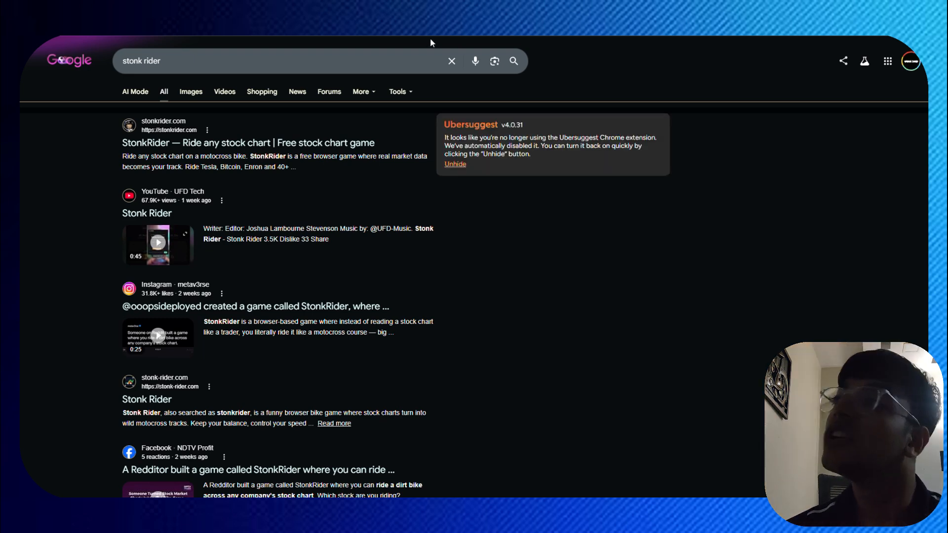
pyautogui.click(263, 138)
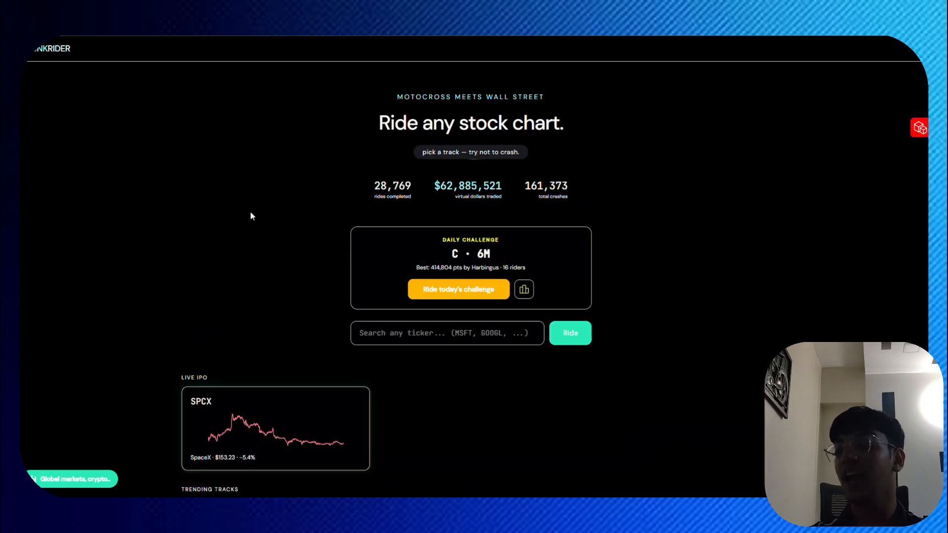
# Step: Choose the AAPL chart from StonkRider's trending tracks and start a ride on it
pyautogui.scroll(-5, 250, 216)
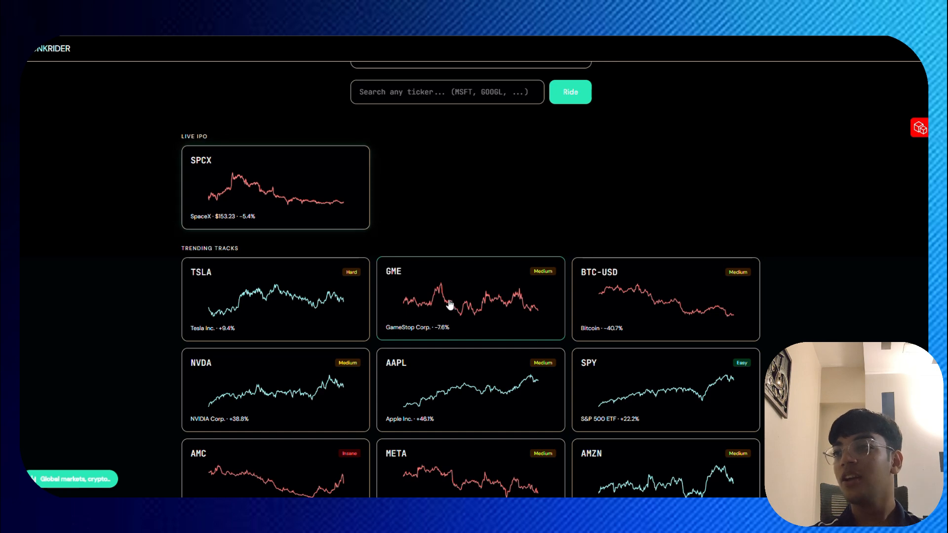
pyautogui.click(464, 367)
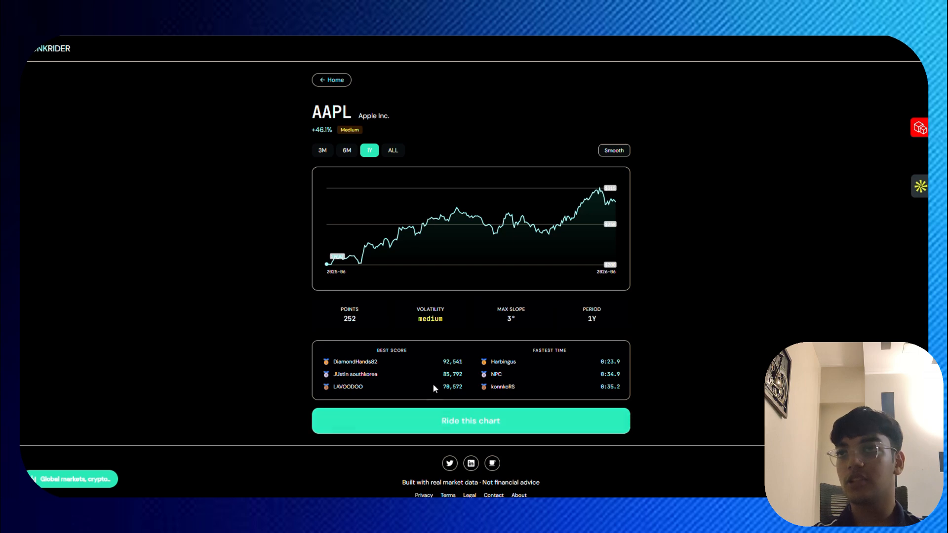
pyautogui.click(435, 421)
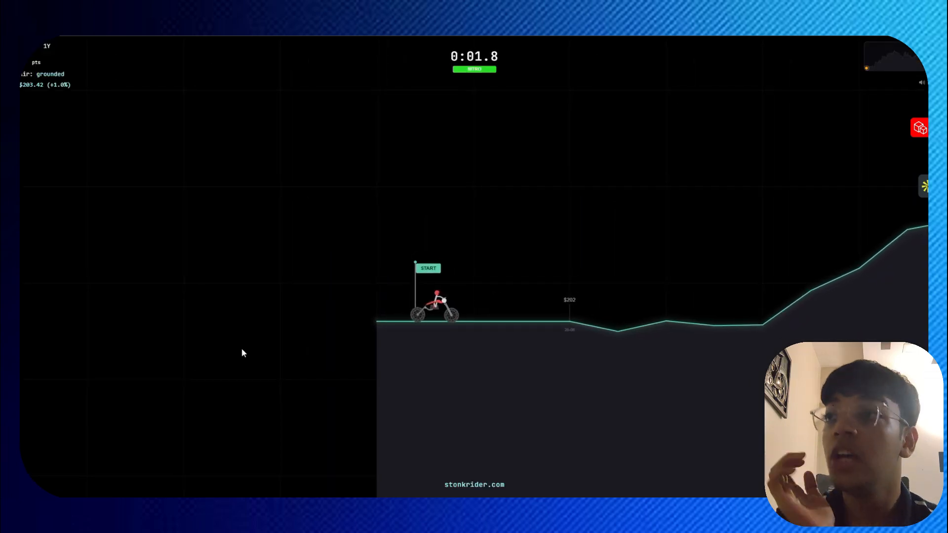
# Step: Ride the motocross bike along the one-year AAPL chart, accelerating and tilting it to stay balanced over the hills
pyautogui.press('Right')
pyautogui.press('Up')
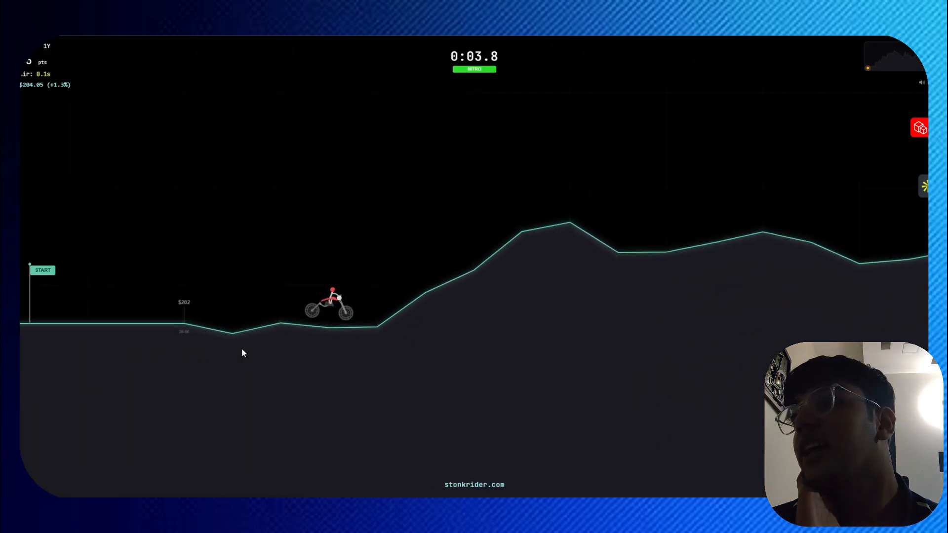
pyautogui.press('Right')
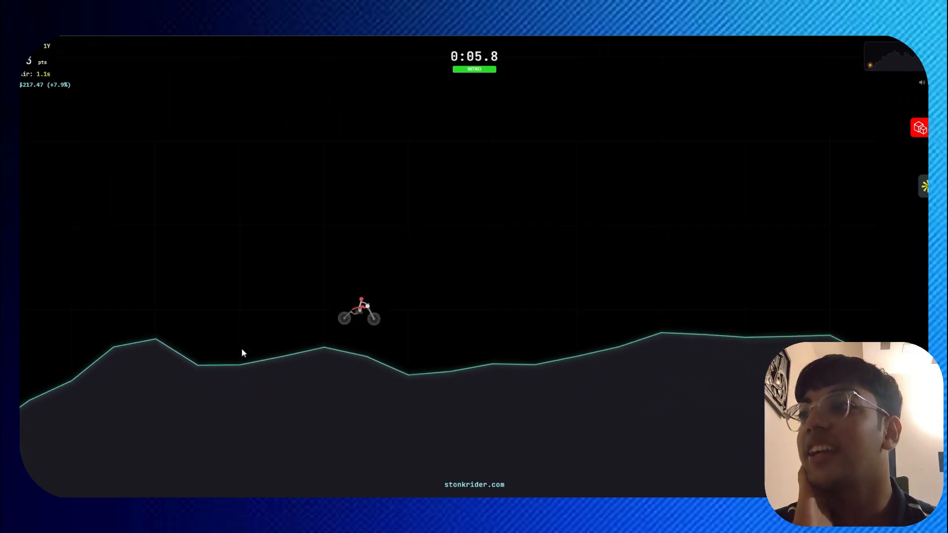
pyautogui.press('Up')
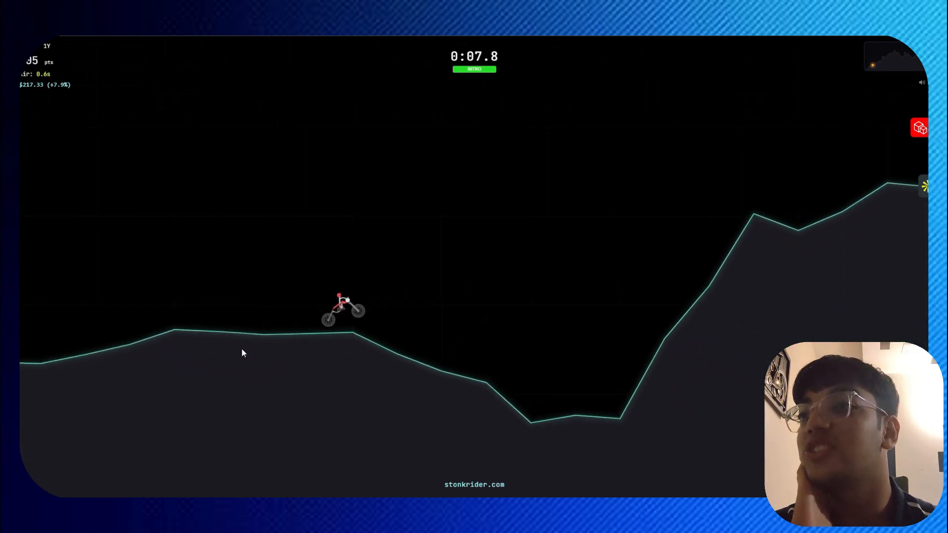
pyautogui.press('Up')
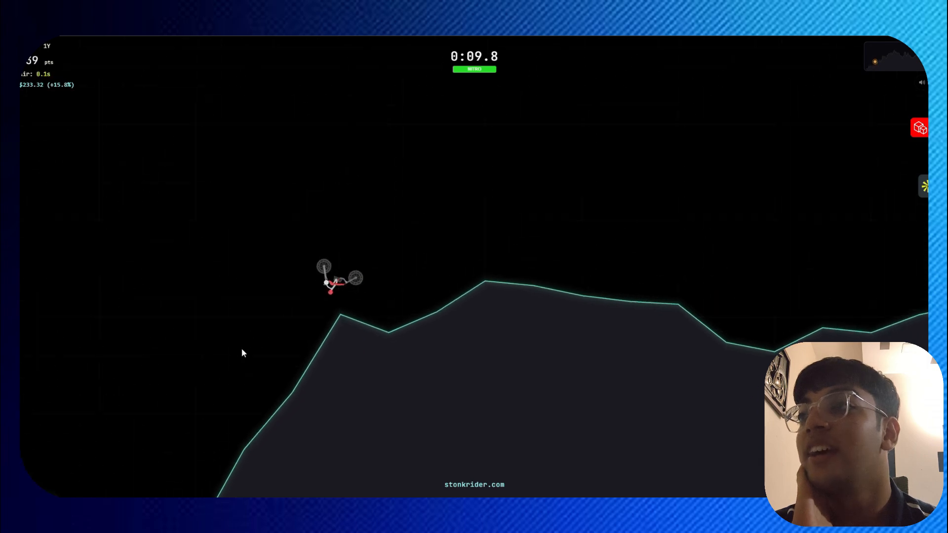
pyautogui.press('Right')
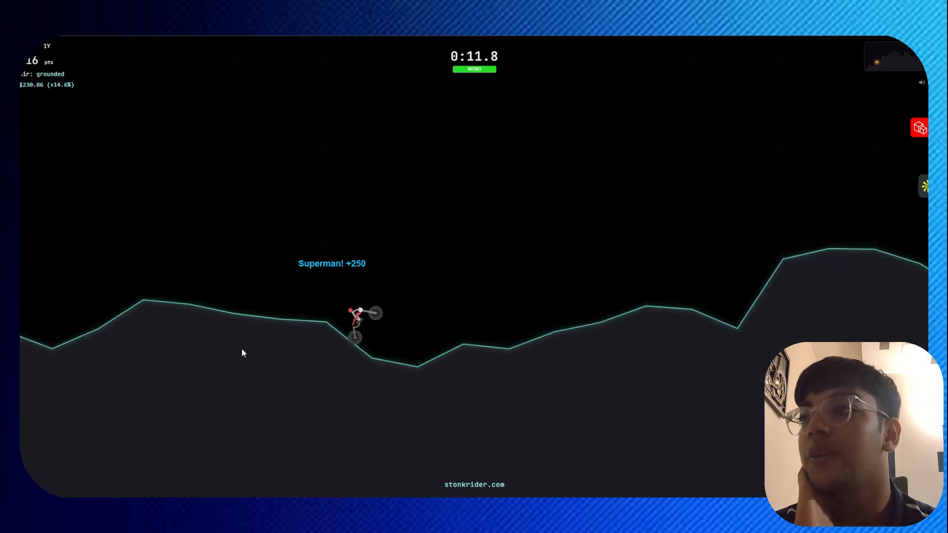
pyautogui.press('Up')
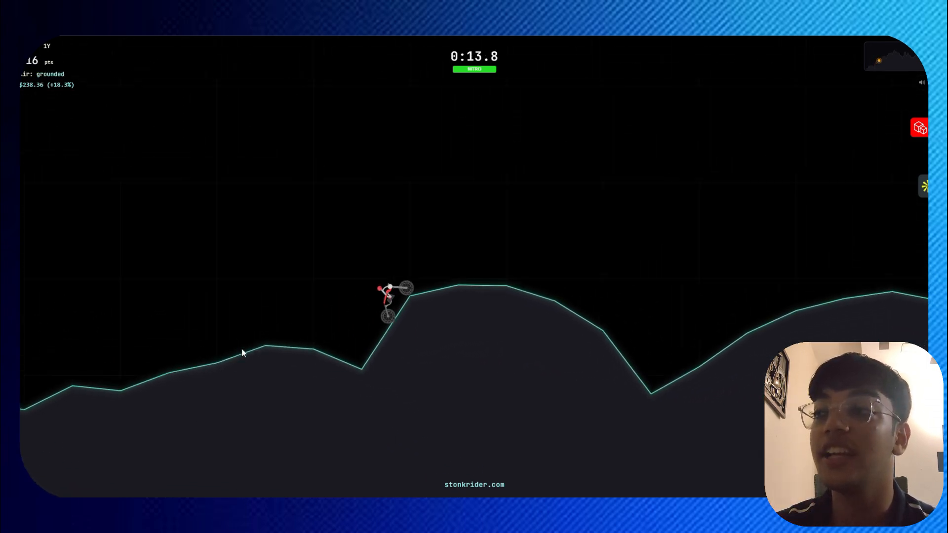
pyautogui.press('Right')
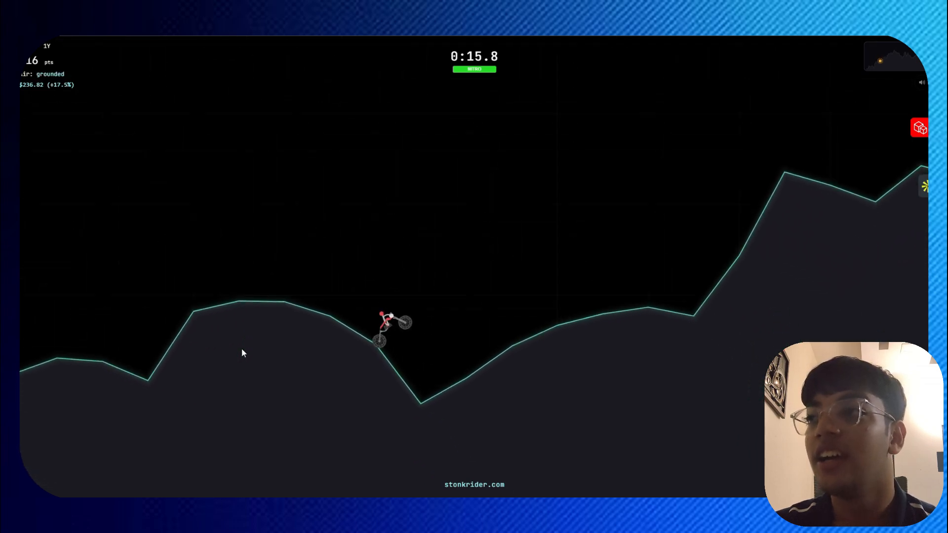
pyautogui.press('Up')
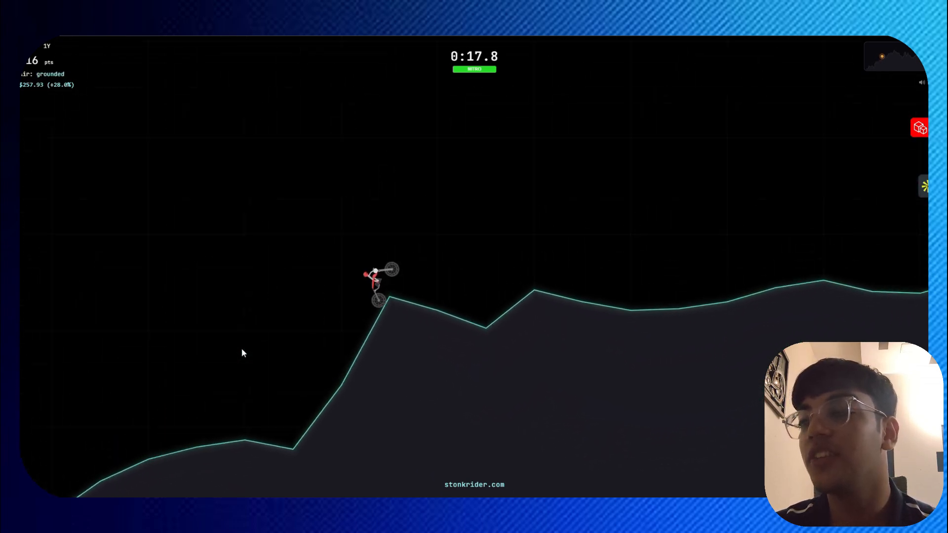
pyautogui.press('Left')
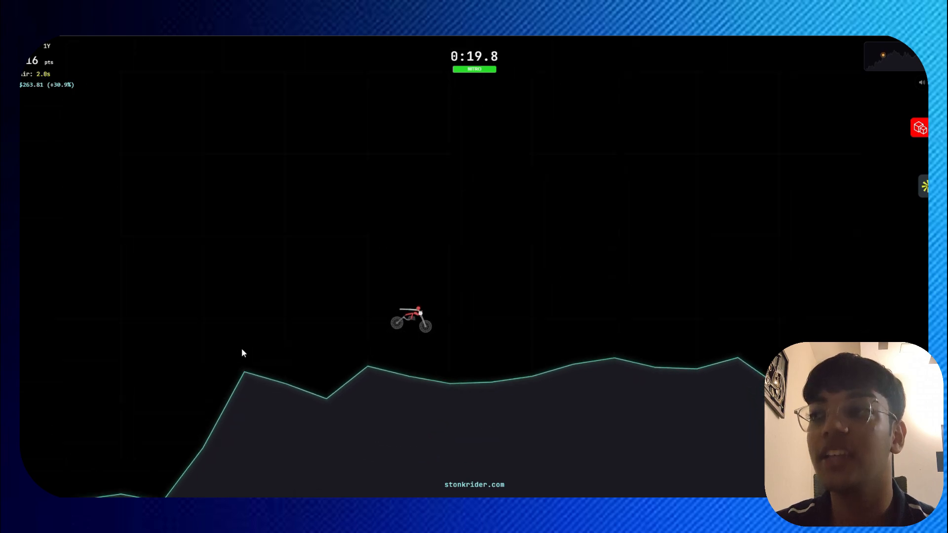
pyautogui.press('Up')
pyautogui.press('Right')
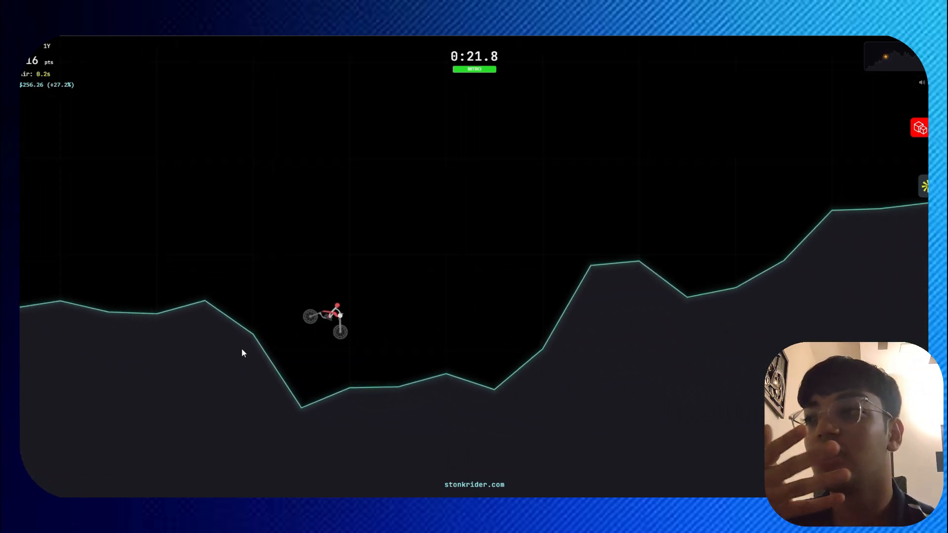
pyautogui.press('Up')
pyautogui.press('Left')
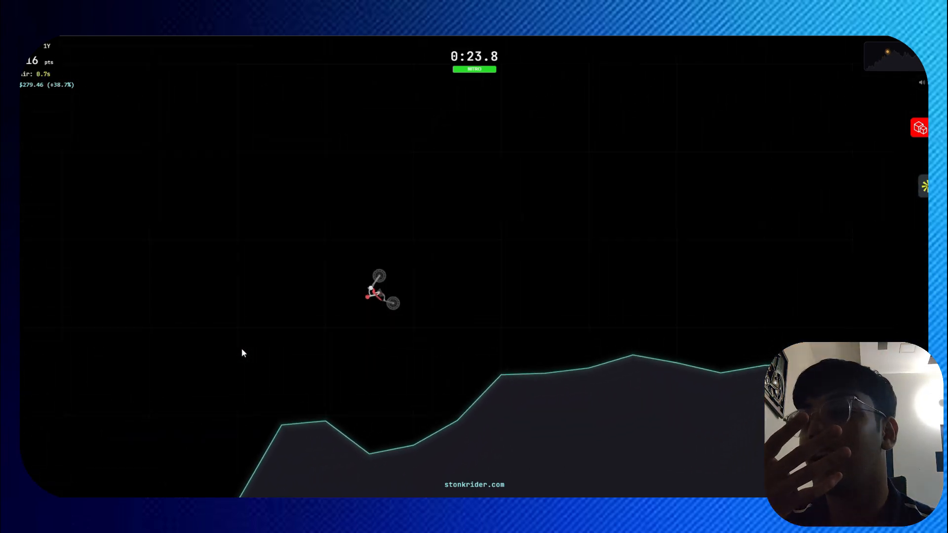
pyautogui.press('Up')
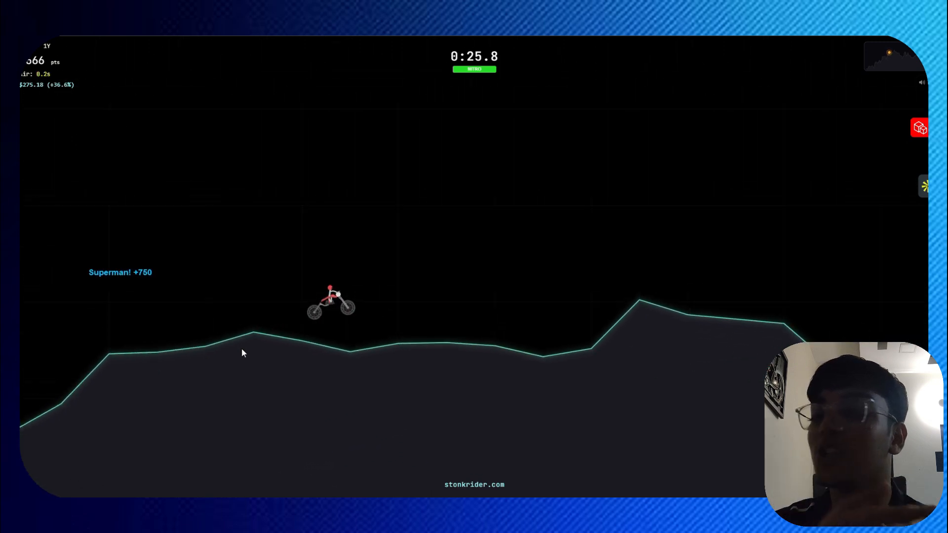